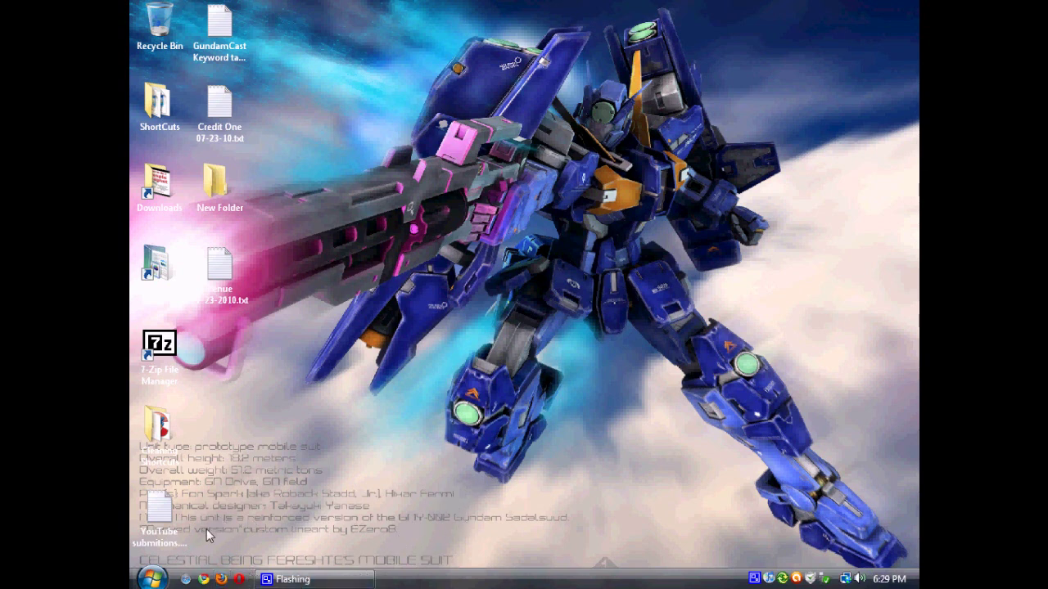
# - Open Firefox and visit the Google home page, Picasa Web Albums and the Gmail inbox in turn
pyautogui.click(221, 579)
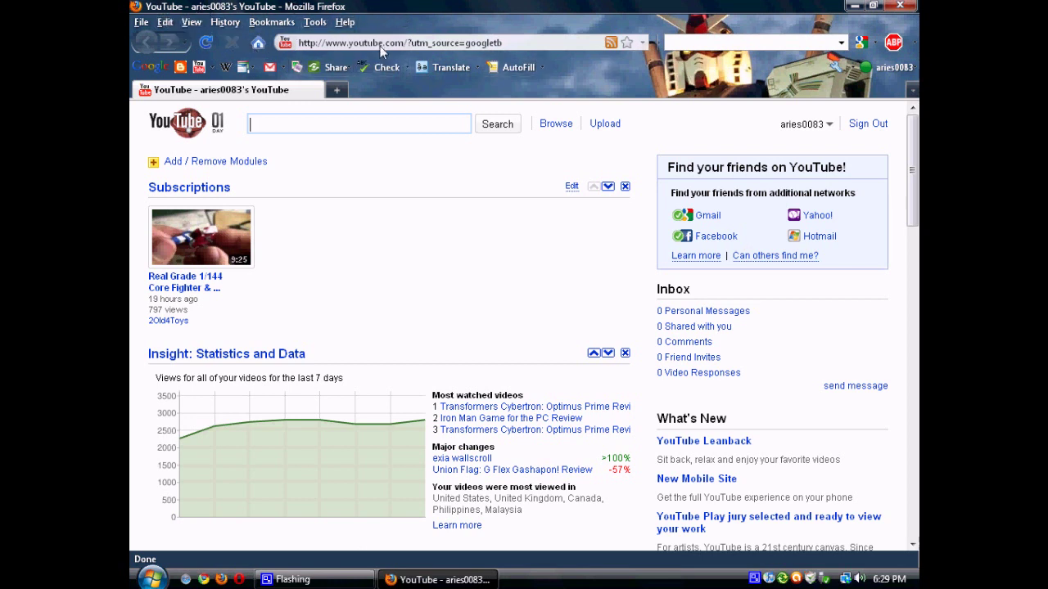
pyautogui.click(162, 77)
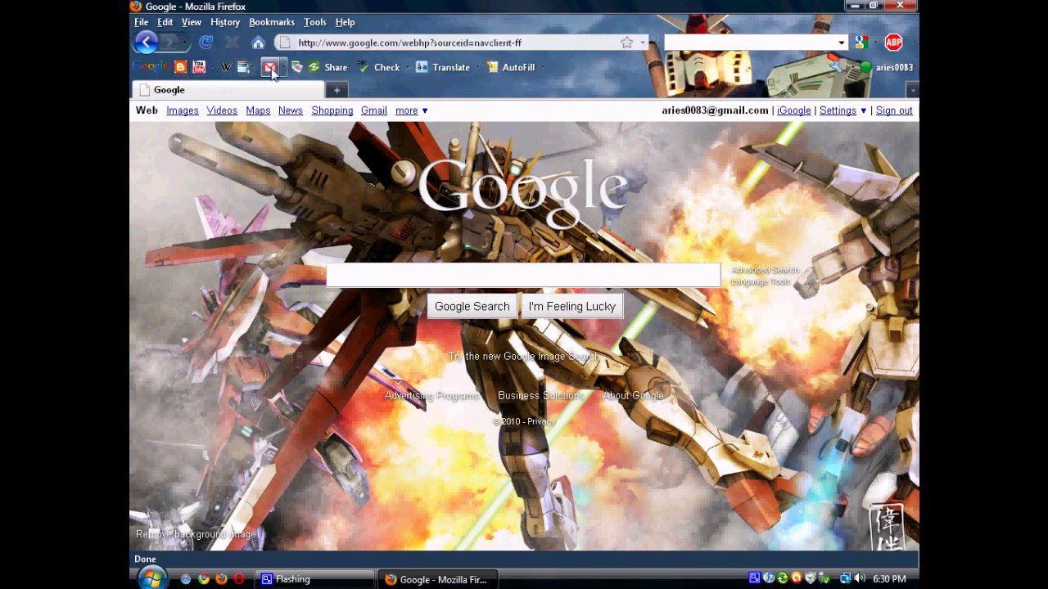
pyautogui.click(296, 70)
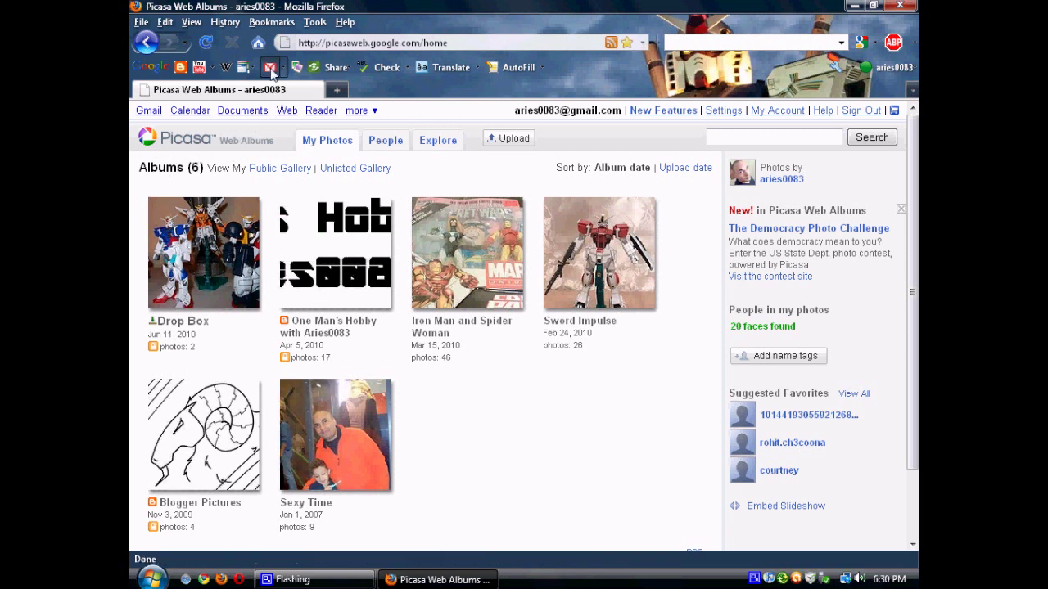
pyautogui.click(270, 68)
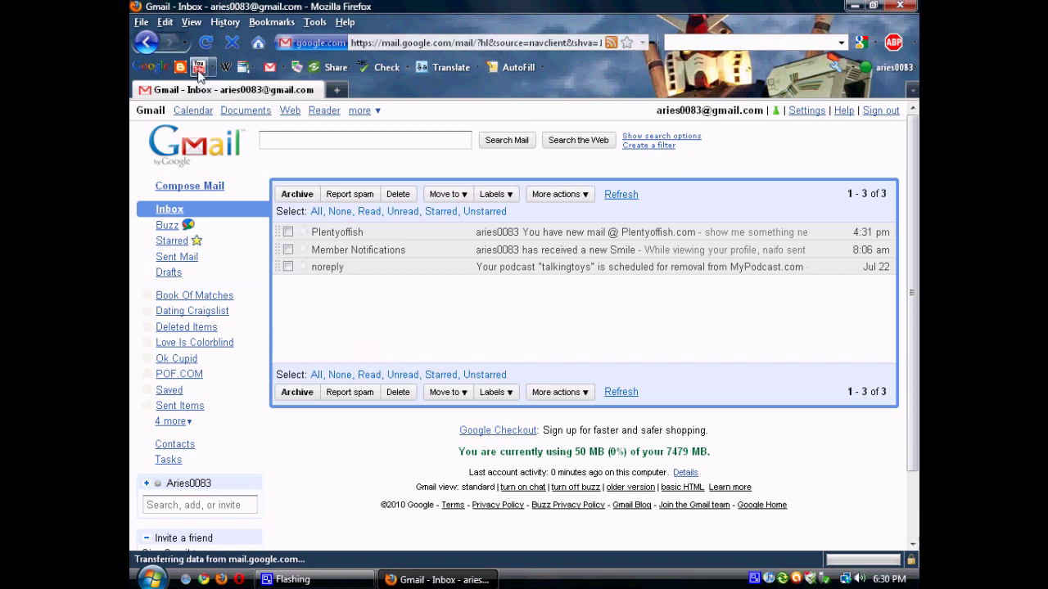
# - Open the YouTube home page and look over its subscriptions and Insight statistics modules
pyautogui.click(199, 69)
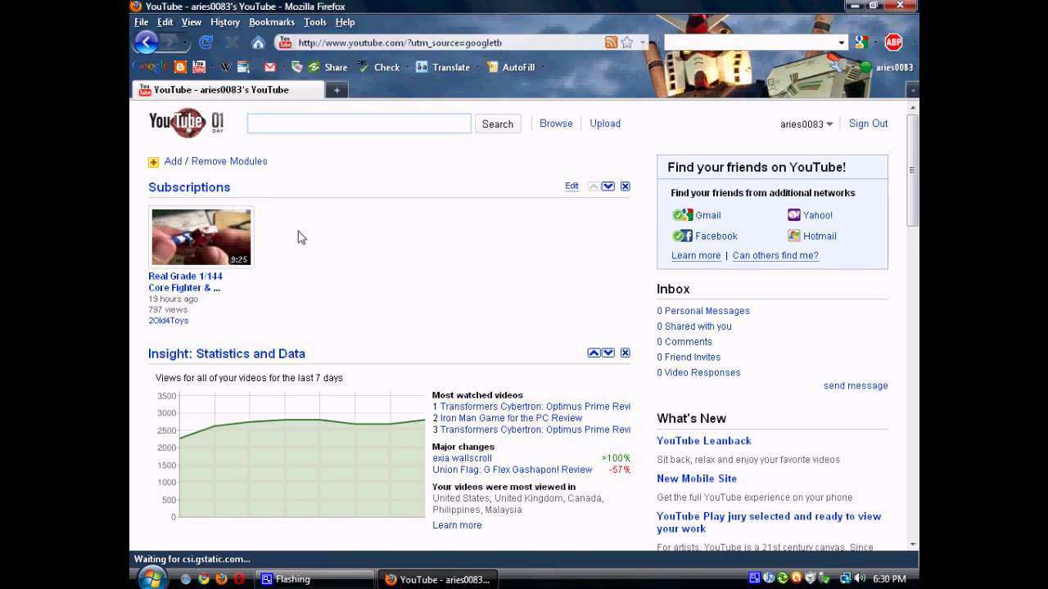
pyautogui.scroll(-8, 602, 315)
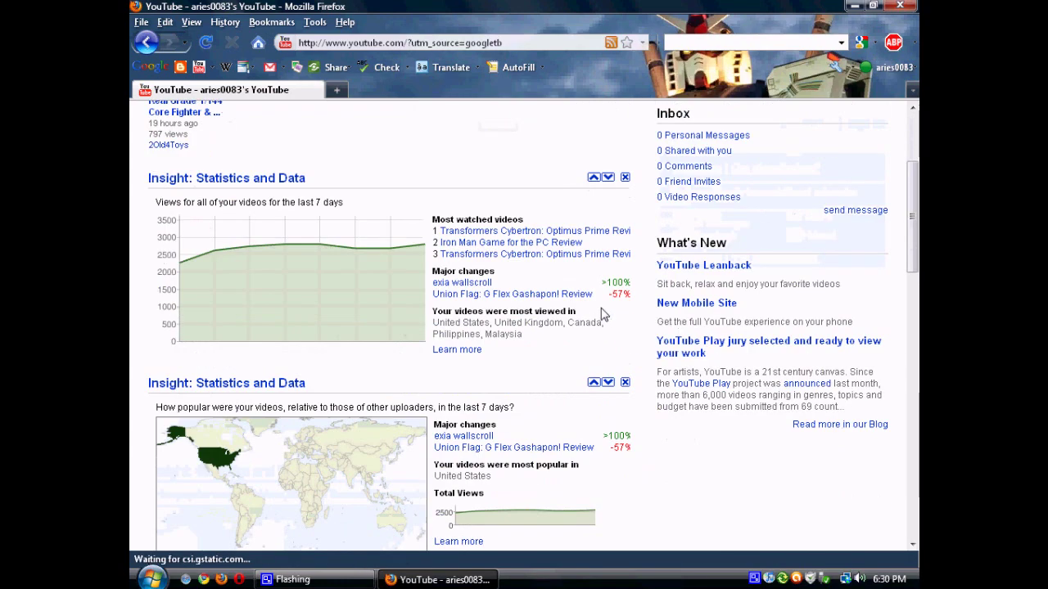
pyautogui.scroll(8, 602, 315)
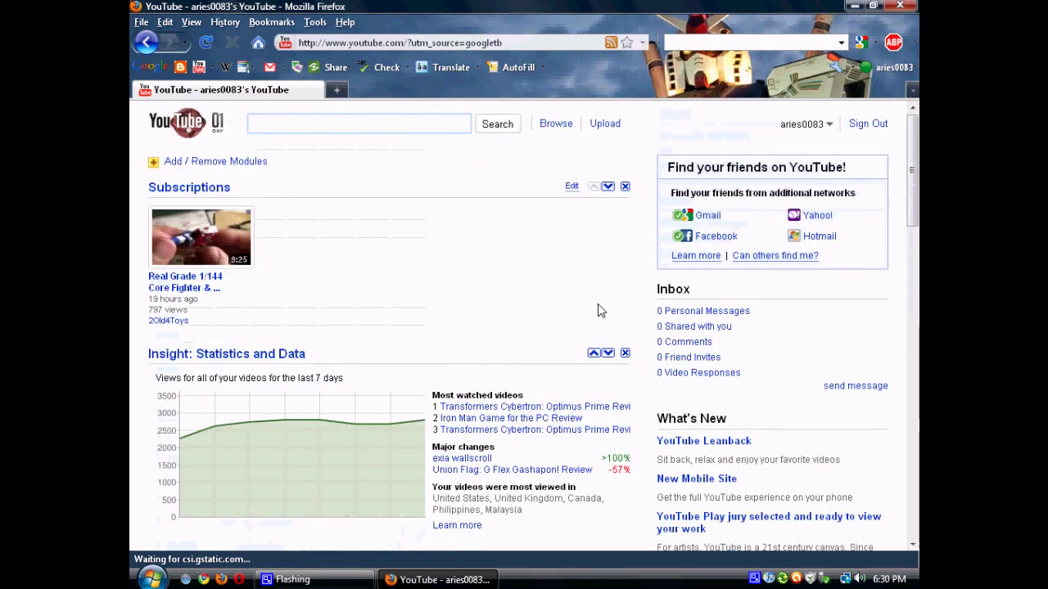
# - View the One Man's Hobby blog from the Blogger dashboard, read through its Code Geass post, and close Firefox
pyautogui.click(180, 69)
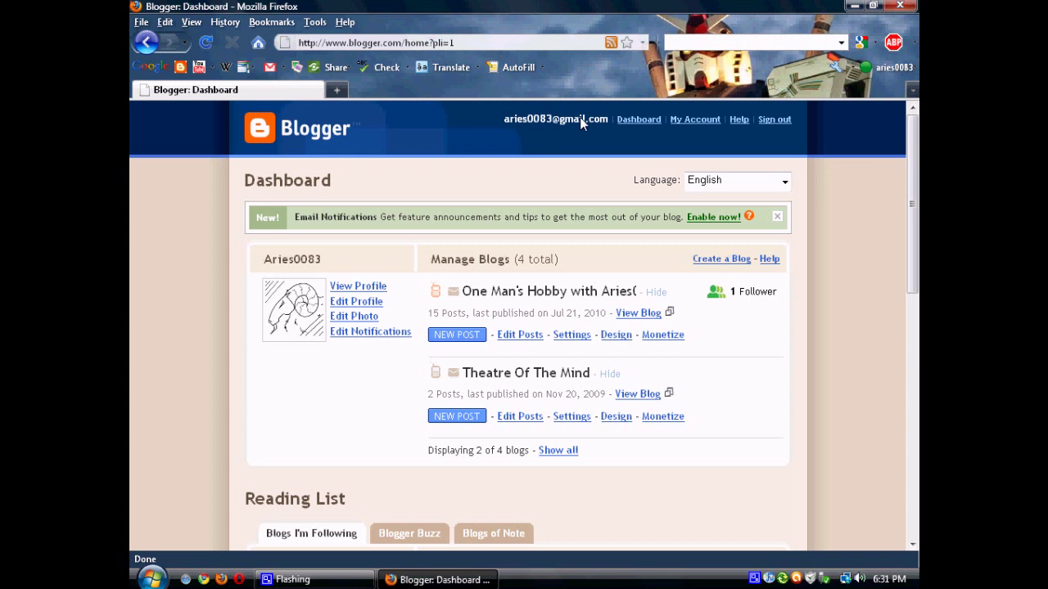
pyautogui.click(639, 312)
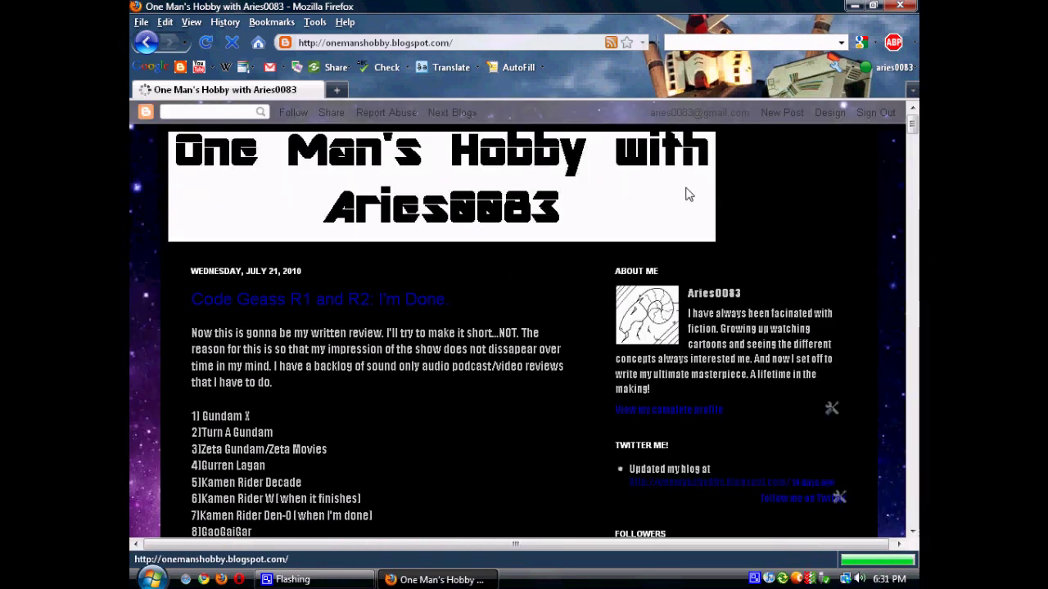
pyautogui.scroll(-4, 275, 245)
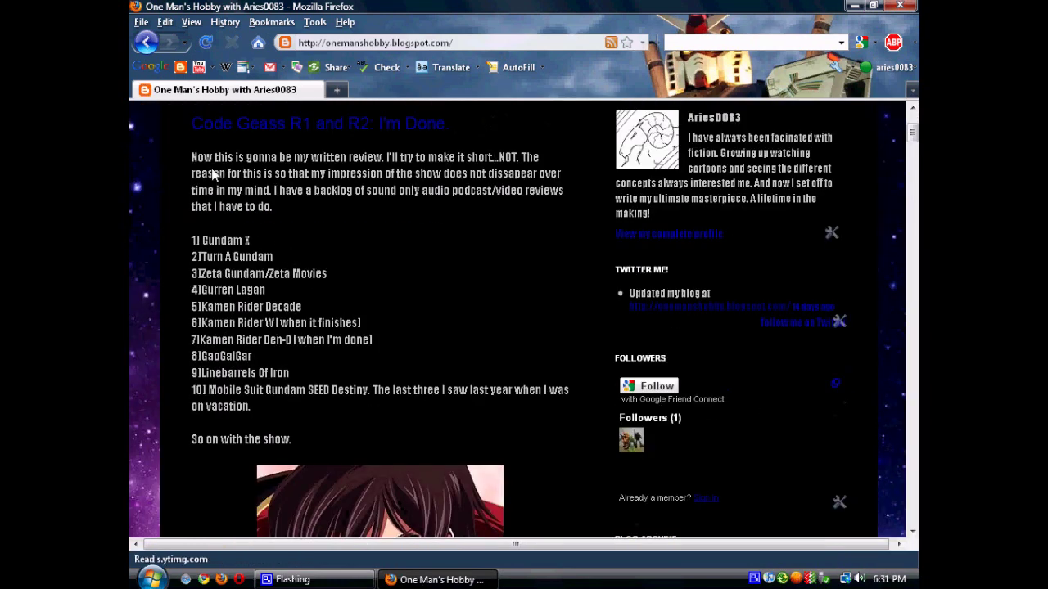
pyautogui.scroll(-4, 212, 170)
pyautogui.scroll(-6, 212, 177)
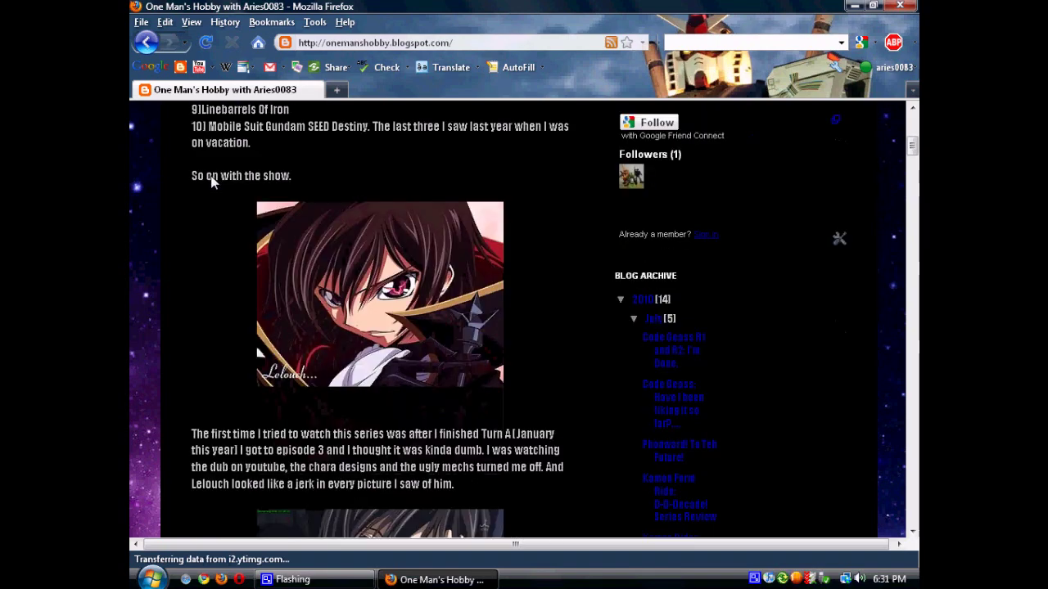
pyautogui.scroll(-10, 211, 182)
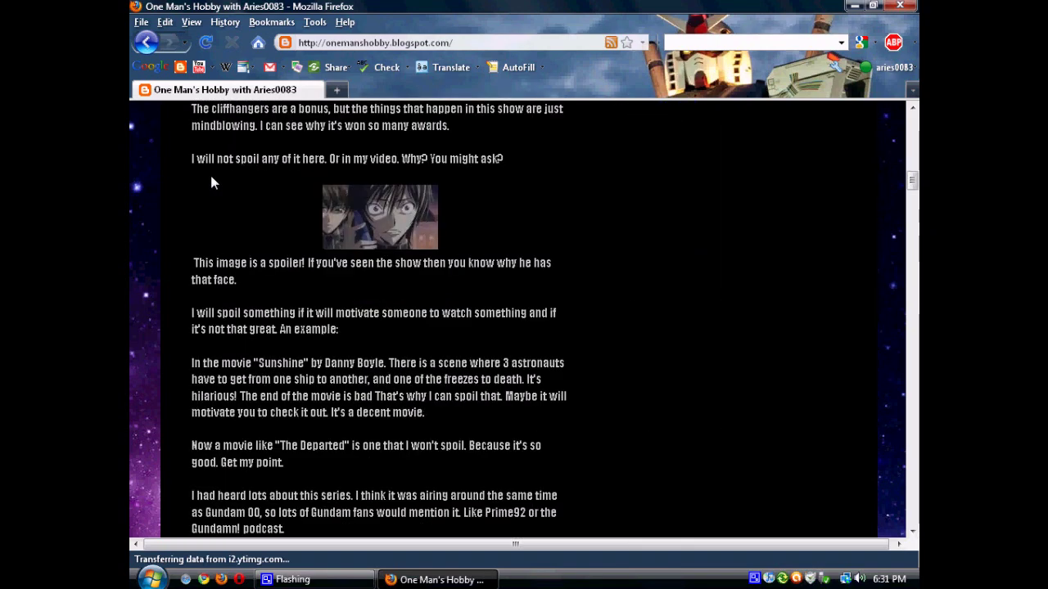
pyautogui.scroll(-8, 211, 181)
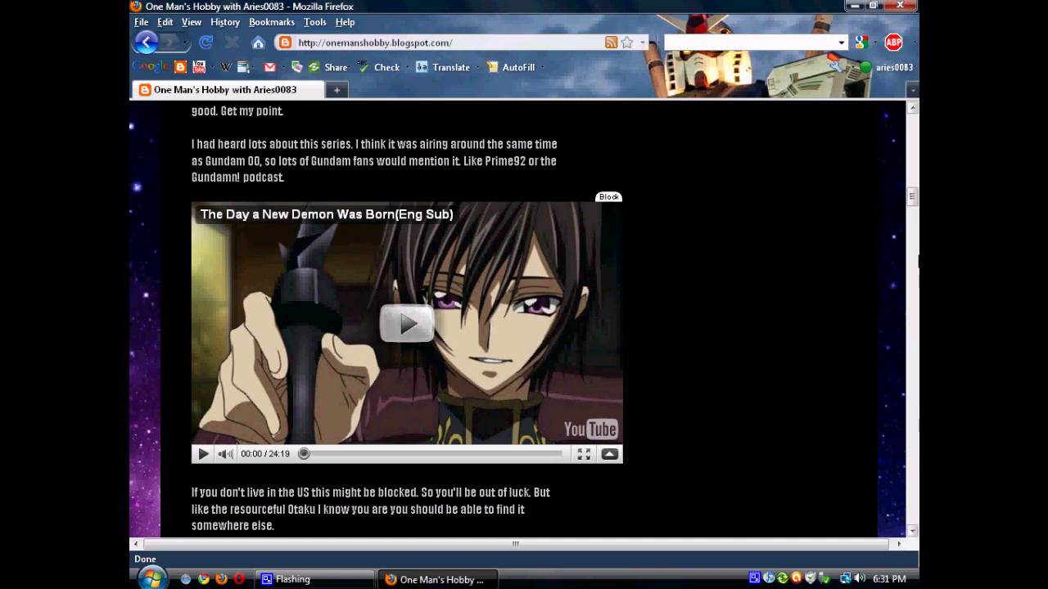
pyautogui.moveTo(913, 201); pyautogui.dragTo(914, 278)
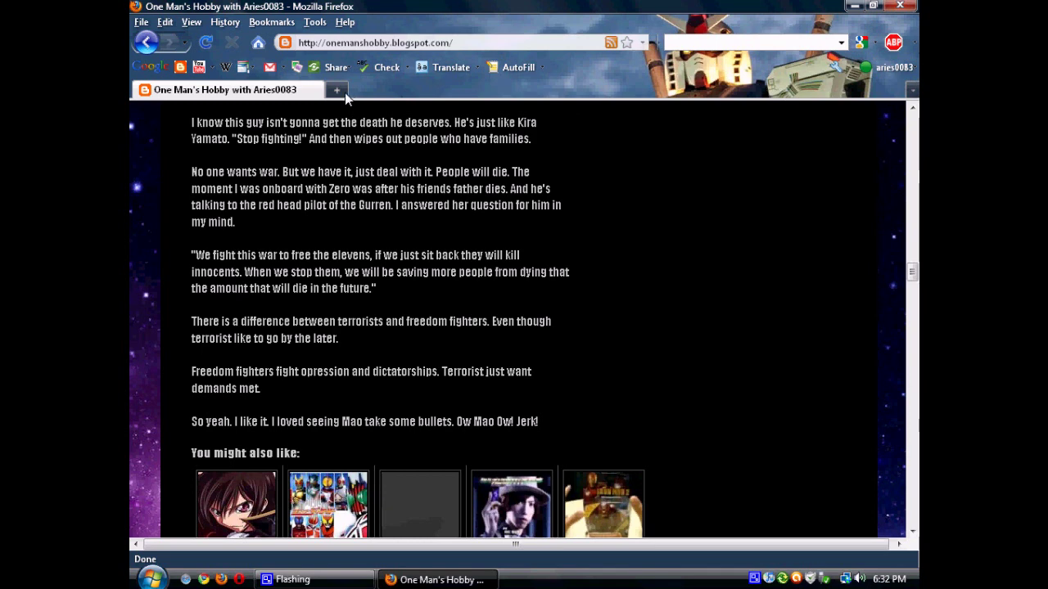
pyautogui.click(900, 6)
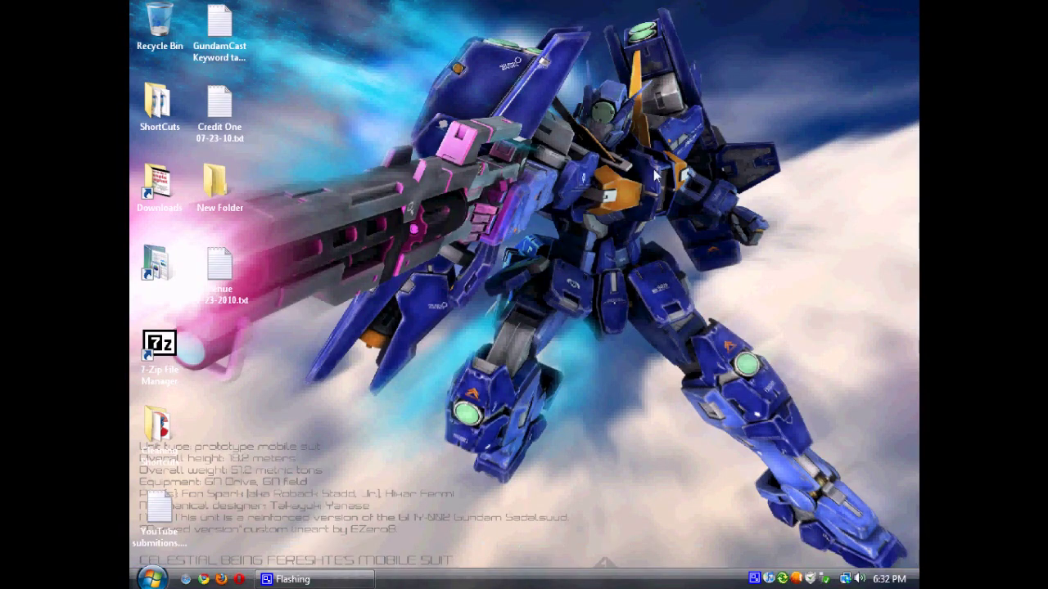
# - Switch to Google Chrome, open the bookmarked YouTube page, and sign in to the account
pyautogui.click(154, 114)
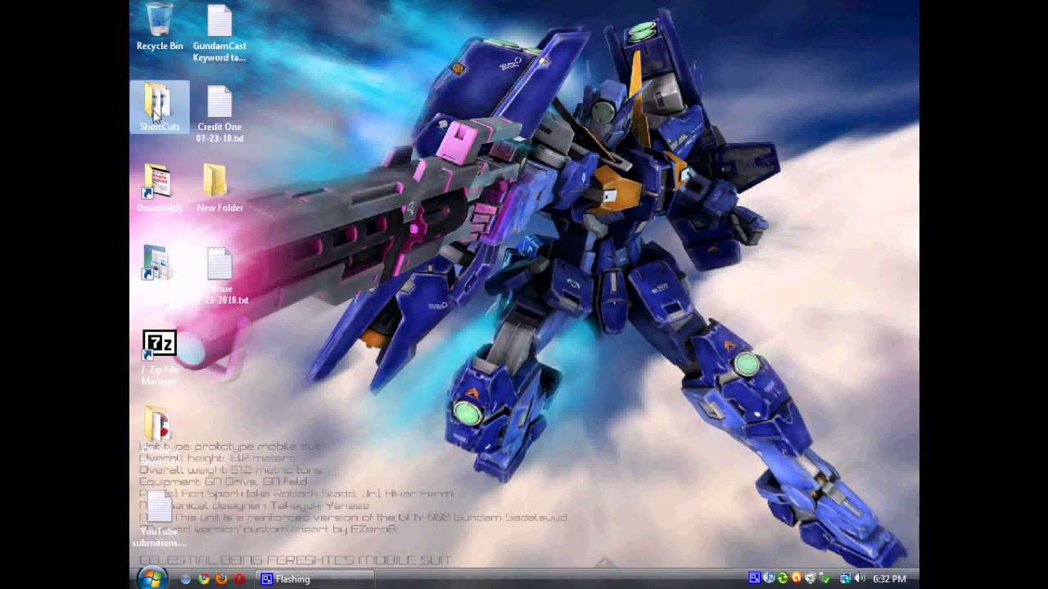
pyautogui.click(221, 578)
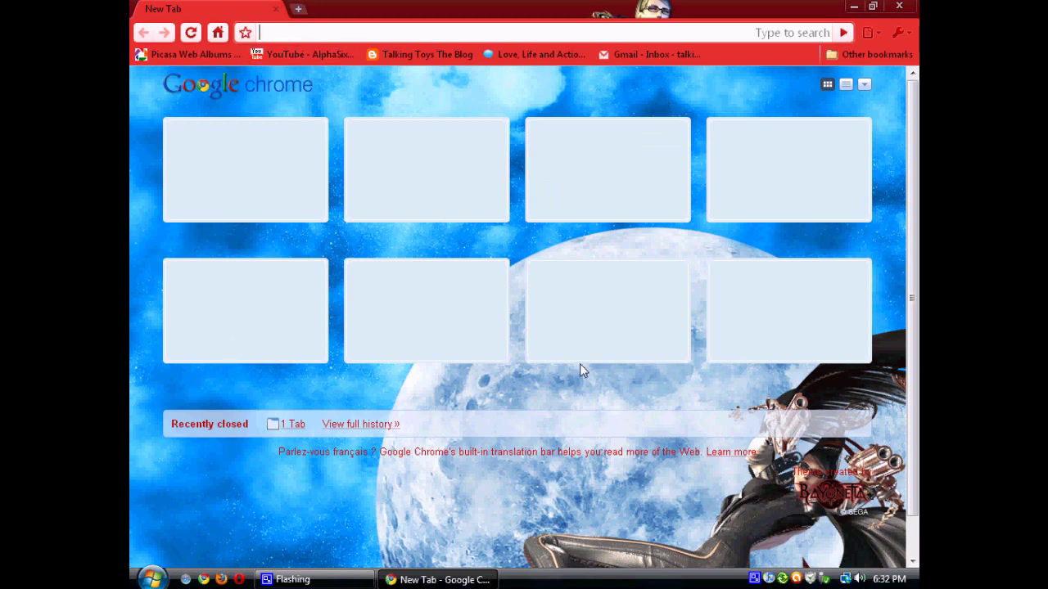
pyautogui.click(303, 54)
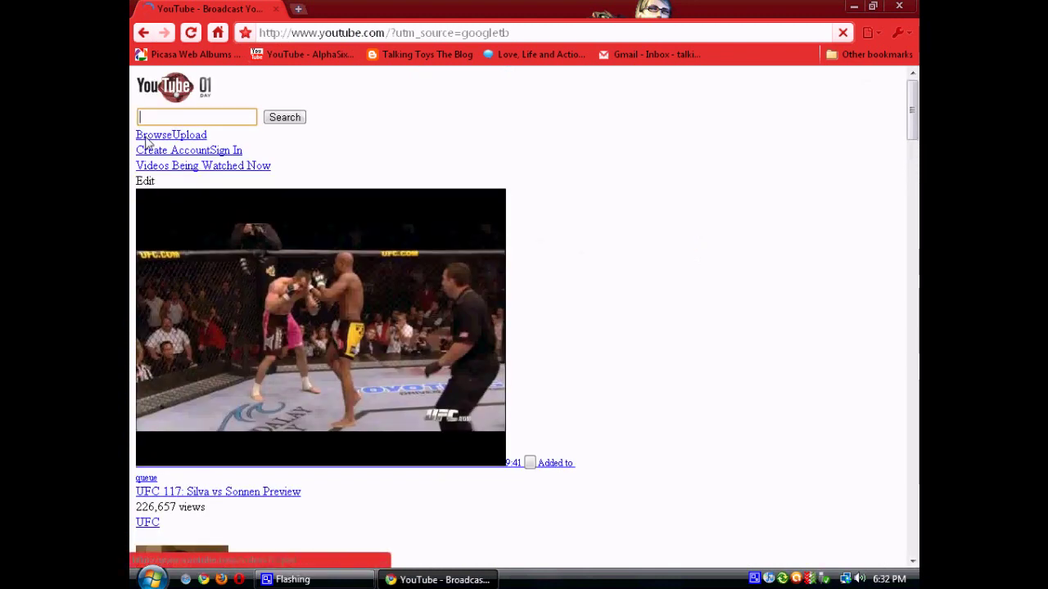
pyautogui.scroll(-2, 466, 167)
pyautogui.scroll(2, 467, 168)
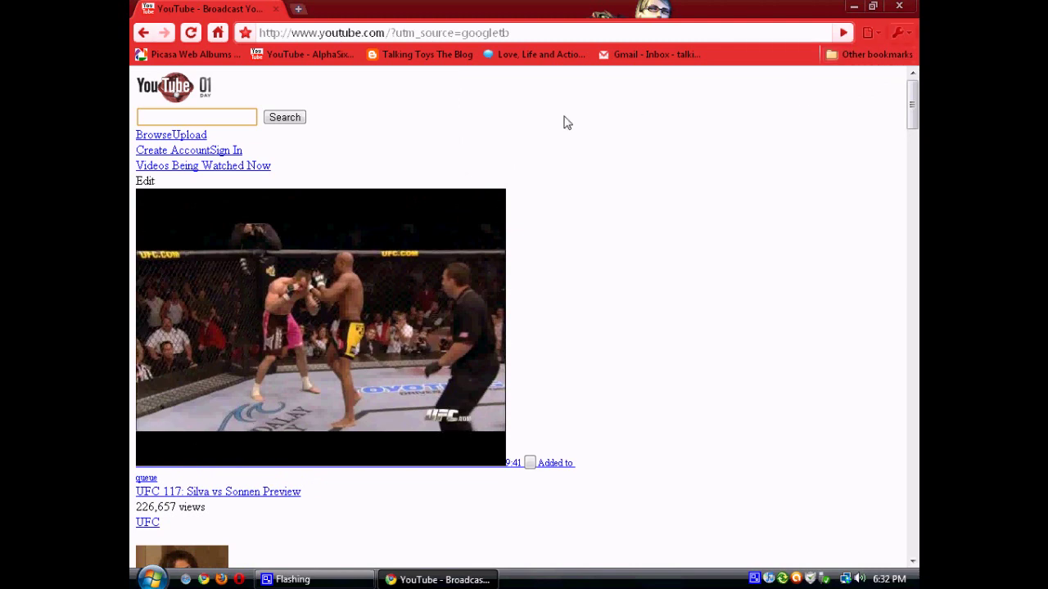
pyautogui.click(173, 96)
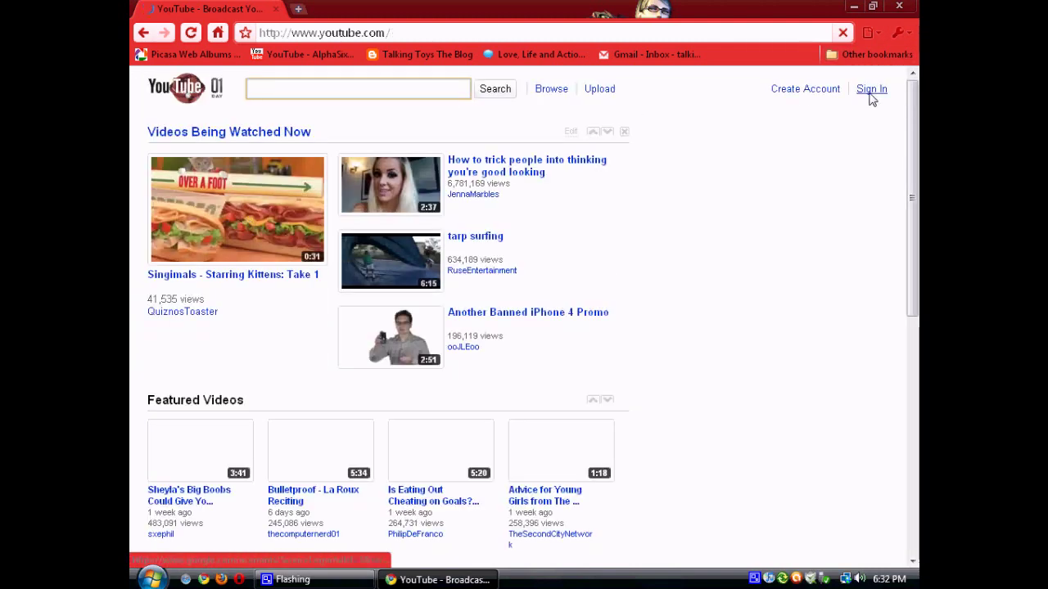
pyautogui.click(871, 90)
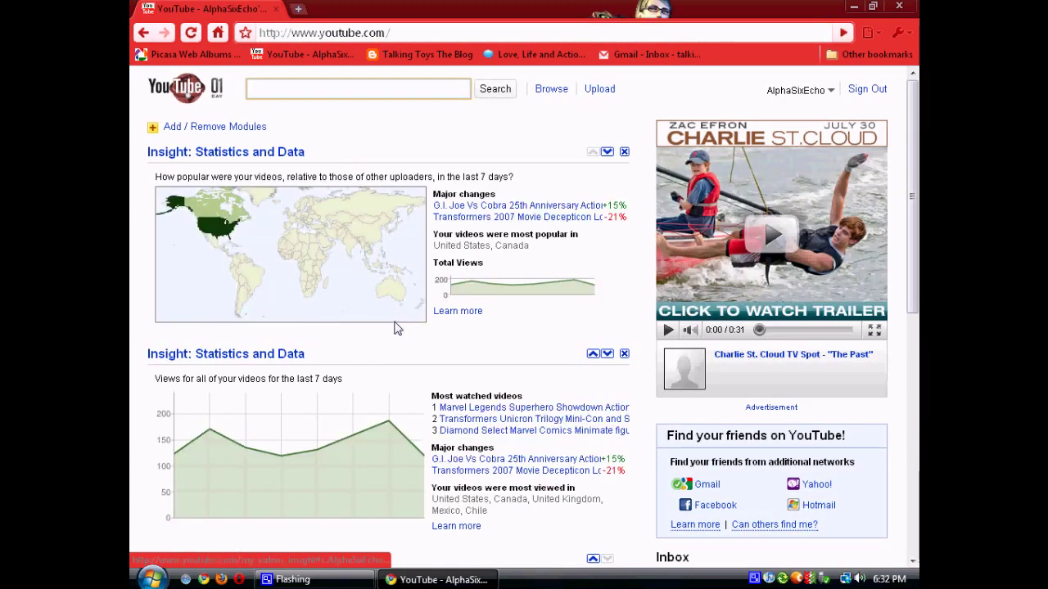
# - Examine the Insight statistics and the featured videos on the account's YouTube home page
pyautogui.scroll(-3, 395, 328)
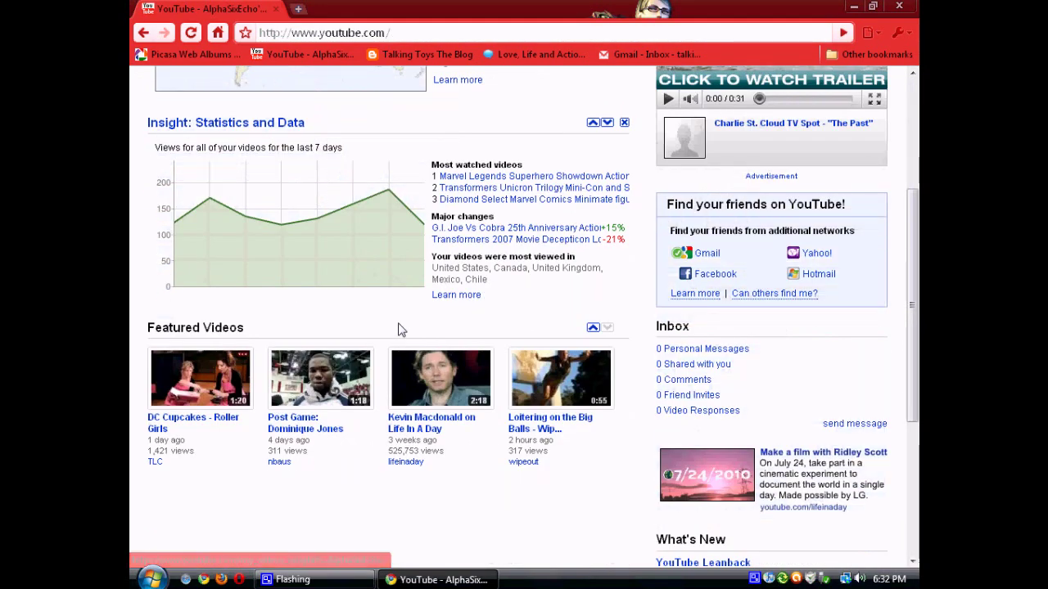
pyautogui.scroll(3, 398, 329)
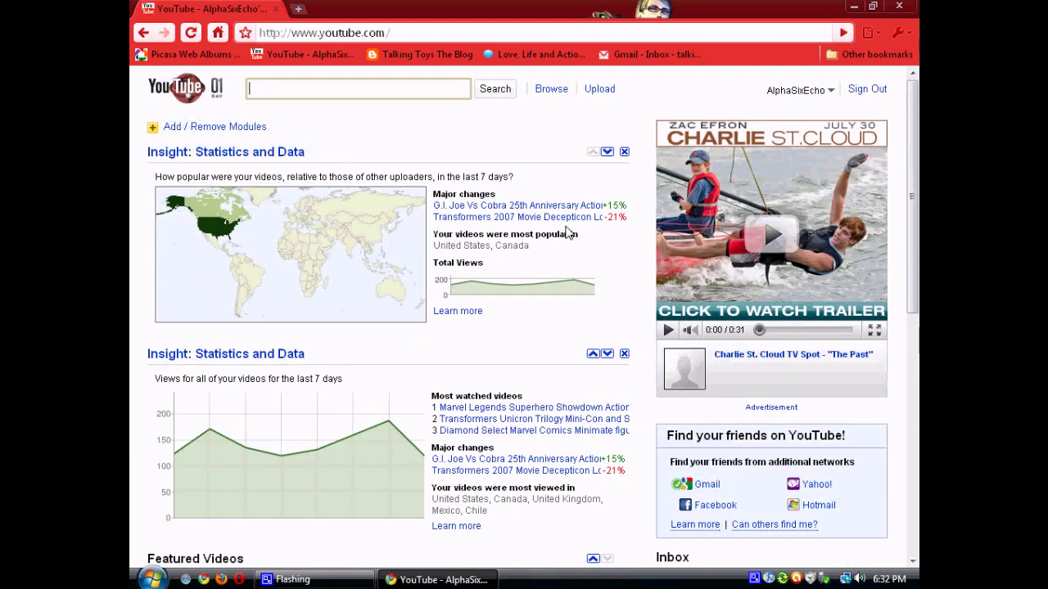
pyautogui.moveTo(394, 582)
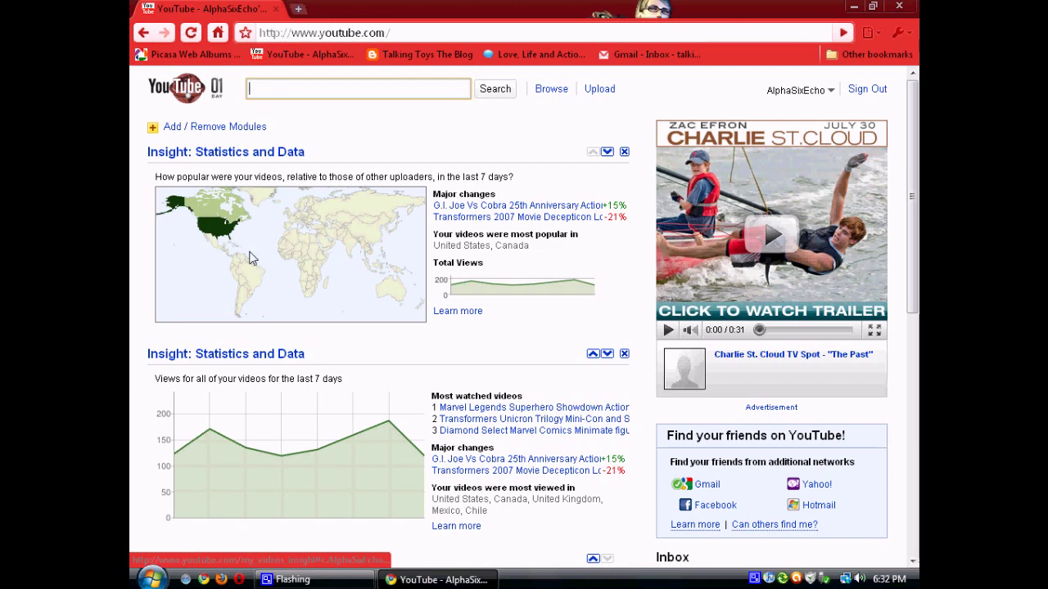
pyautogui.scroll(-4, 258, 258)
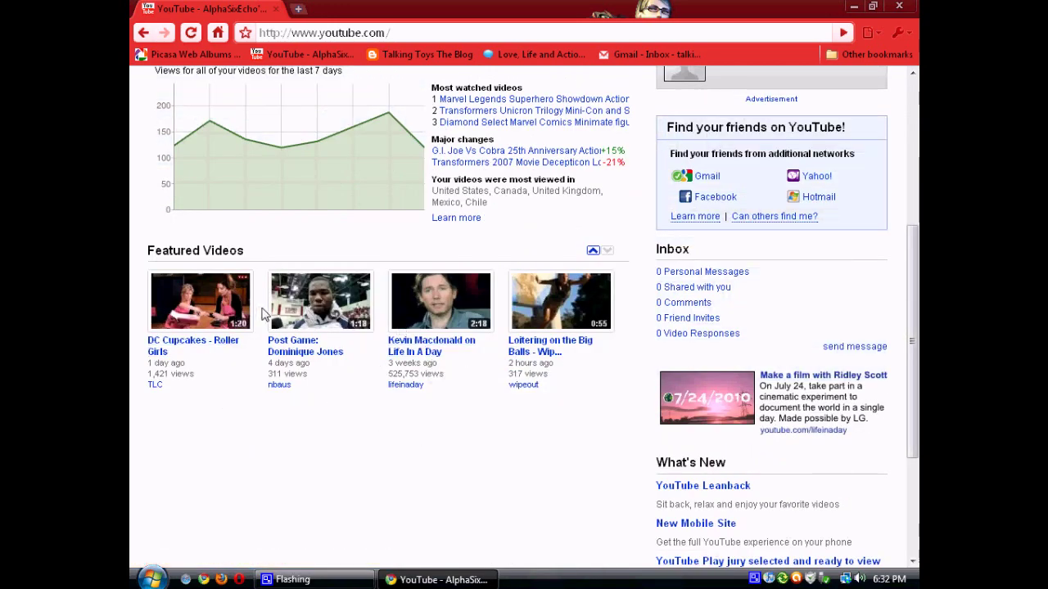
pyautogui.scroll(4, 258, 309)
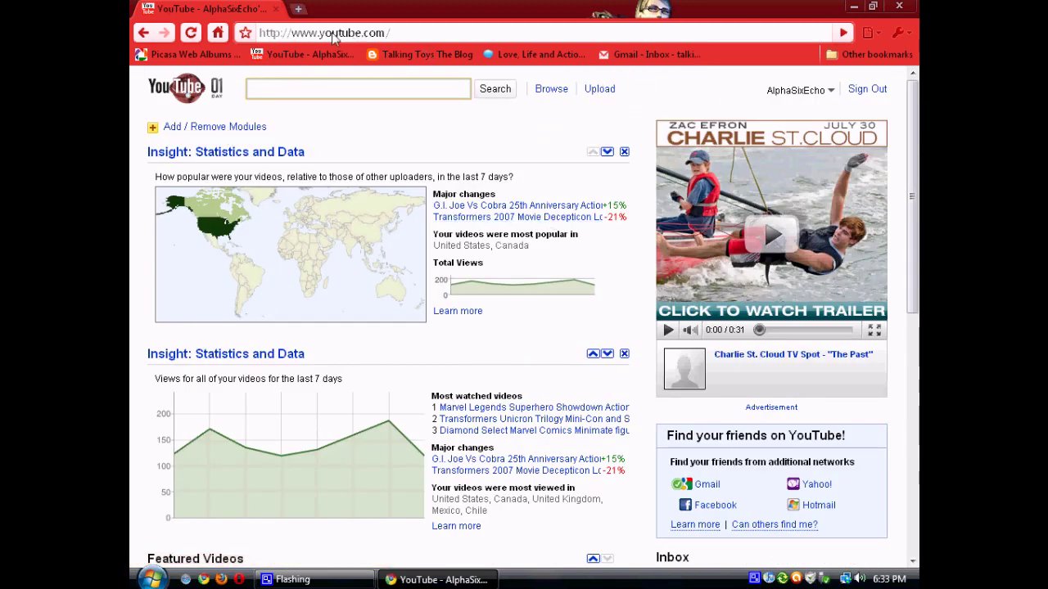
# - Open the bookmarked Talking Toys blog and look through its Kamen Rider post
pyautogui.click(413, 54)
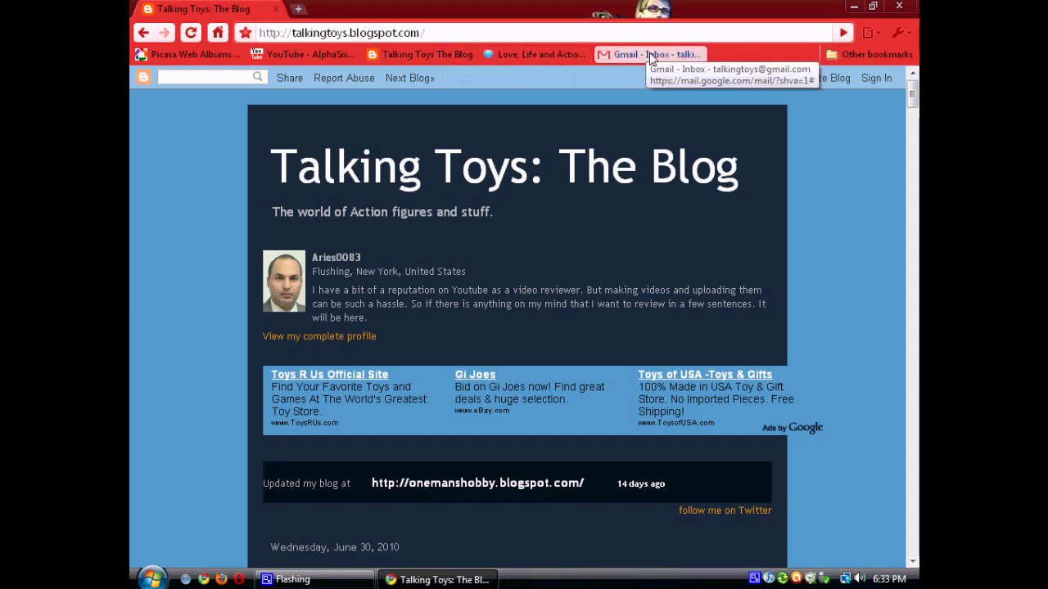
pyautogui.scroll(-3, 423, 238)
pyautogui.scroll(-3, 424, 238)
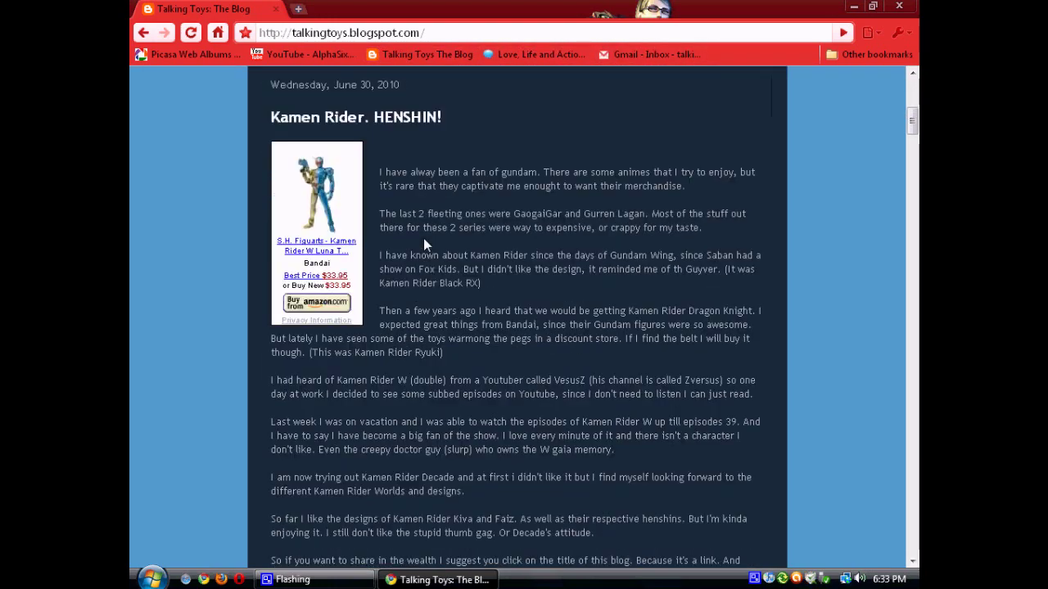
pyautogui.scroll(-3, 423, 238)
pyautogui.scroll(8, 423, 238)
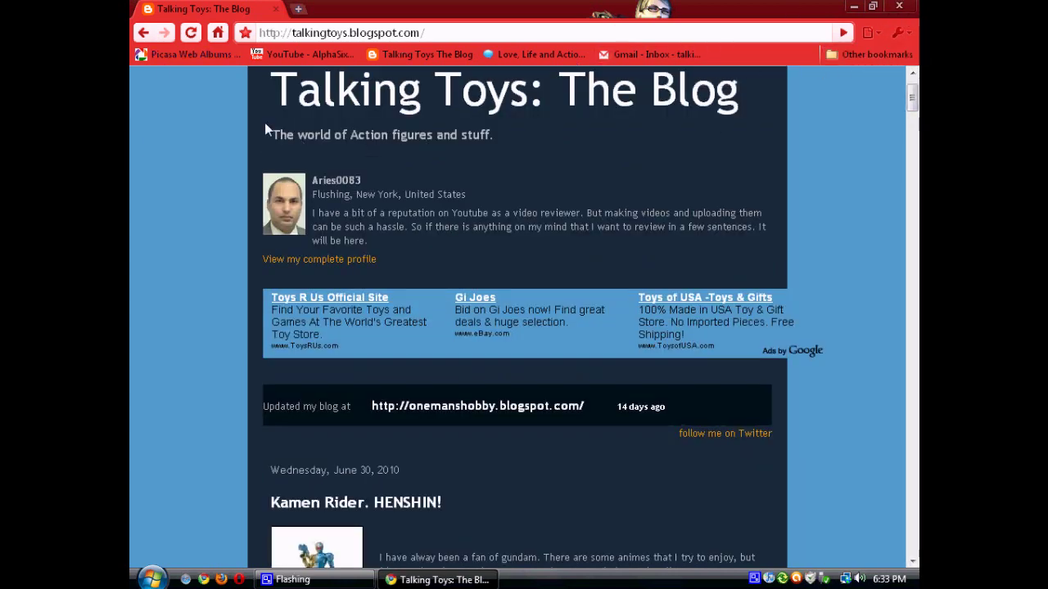
# - Close the Talking Toys blog tab and exit Chrome
pyautogui.click(298, 9)
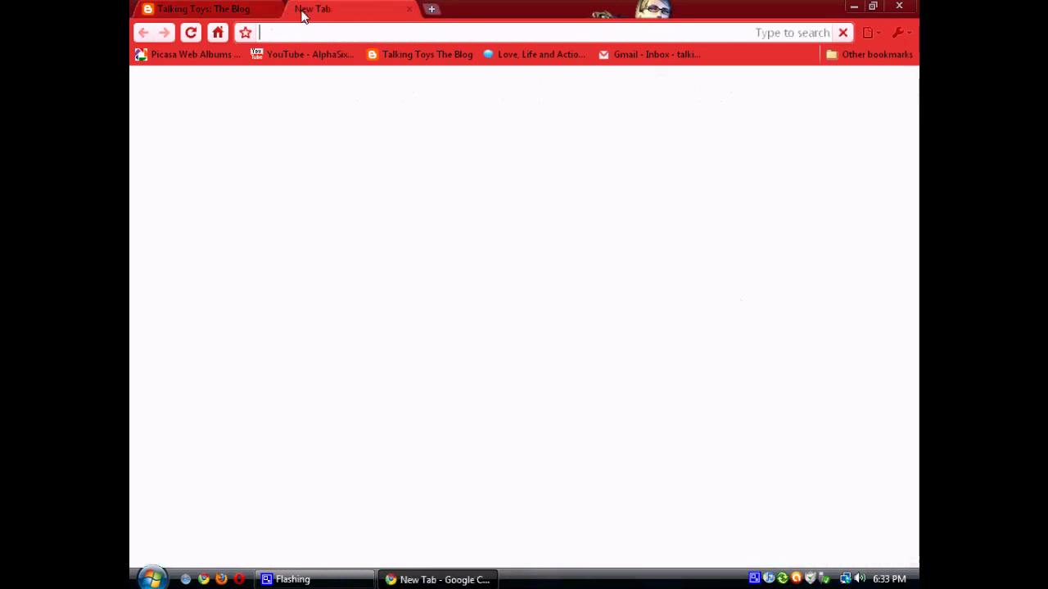
pyautogui.click(275, 9)
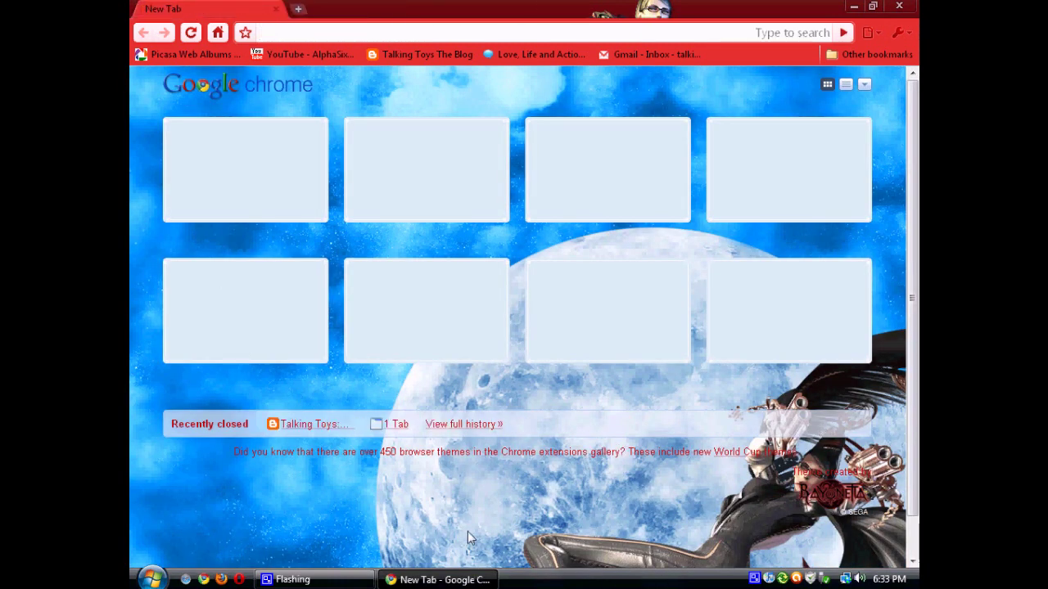
pyautogui.click(899, 6)
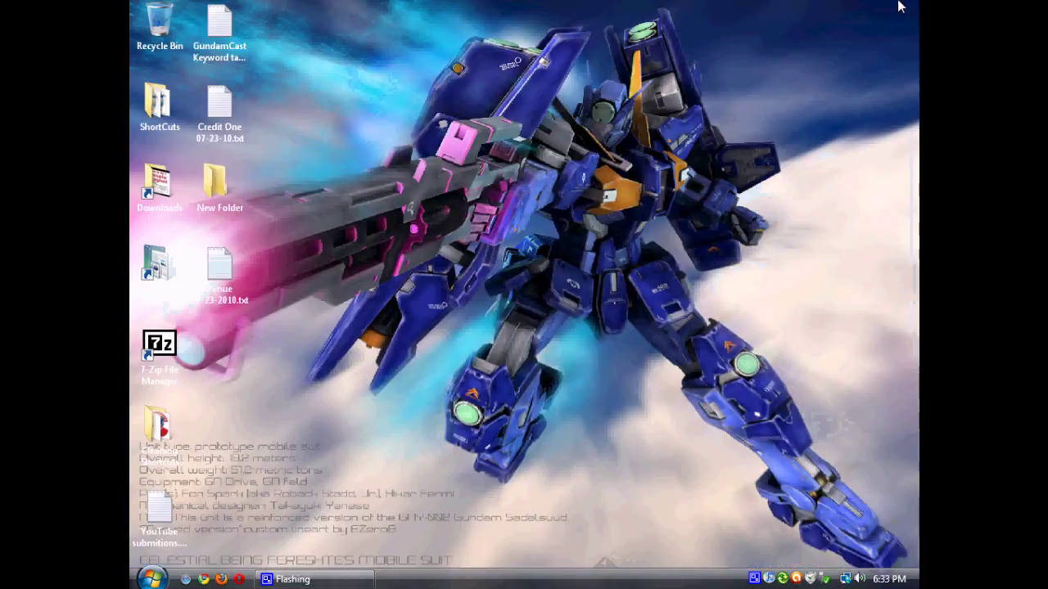
# - Launch Google SketchUp 7 from the desktop's ShortCuts folder and open the 3D Warehouse to get models
pyautogui.doubleClick(160, 107)
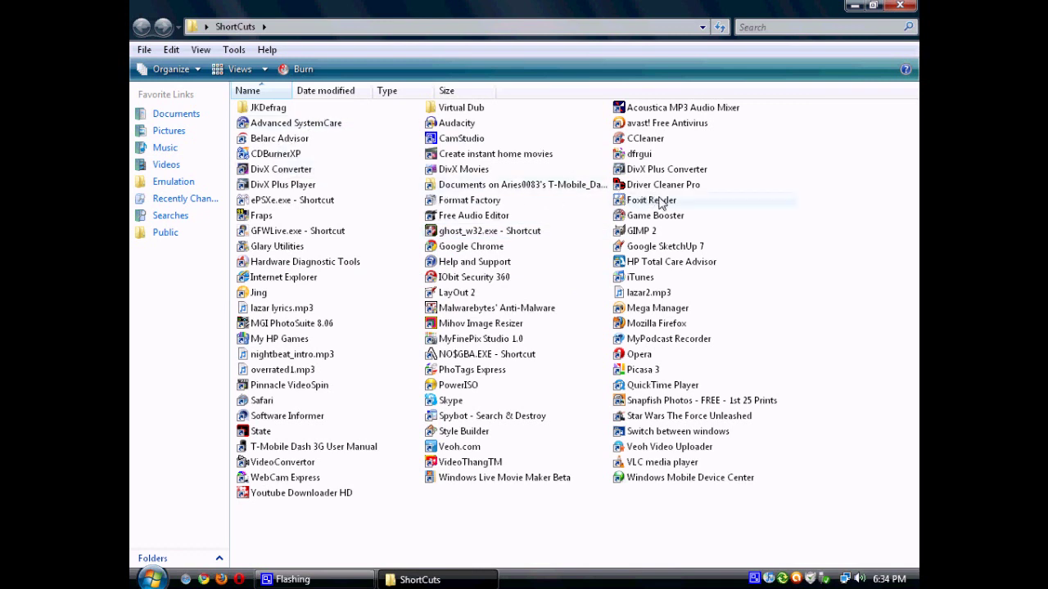
pyautogui.click(654, 247)
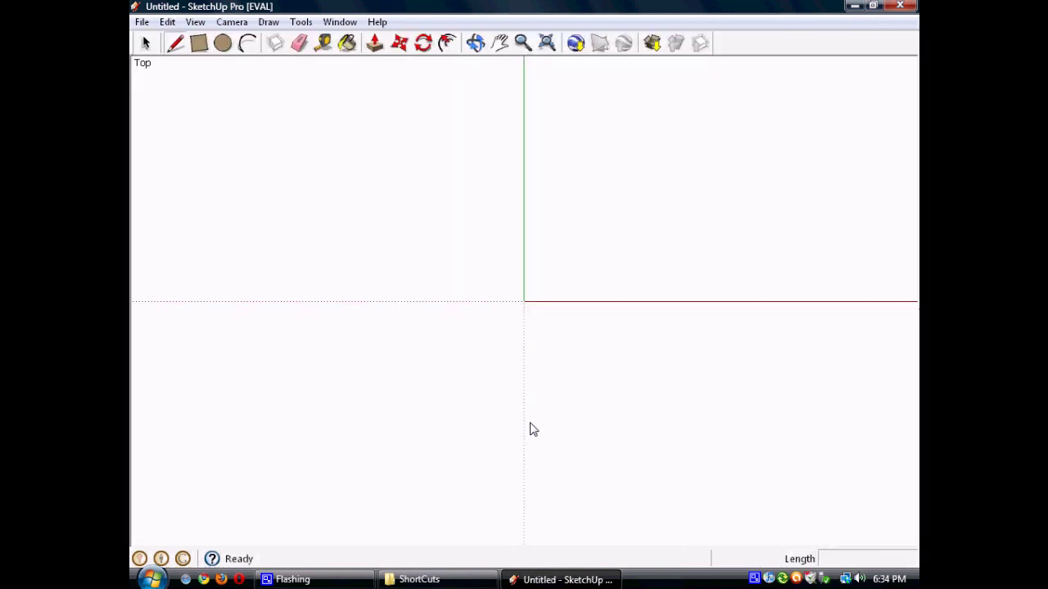
pyautogui.moveTo(407, 585)
pyautogui.click(653, 45)
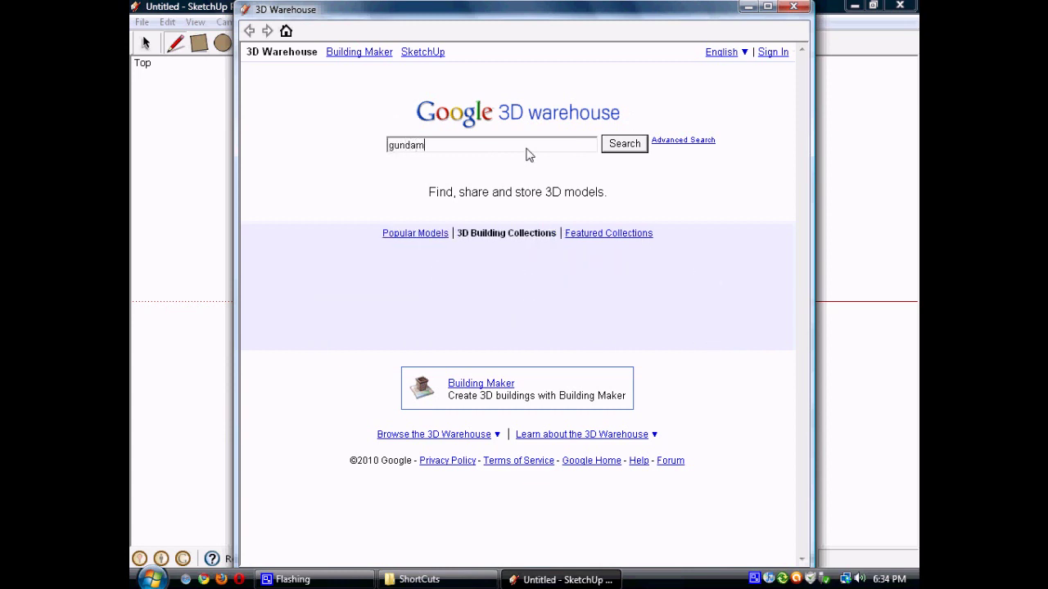
# - Search the 3D Warehouse for gundam and look through the first three pages of model results
pyautogui.click(623, 146)
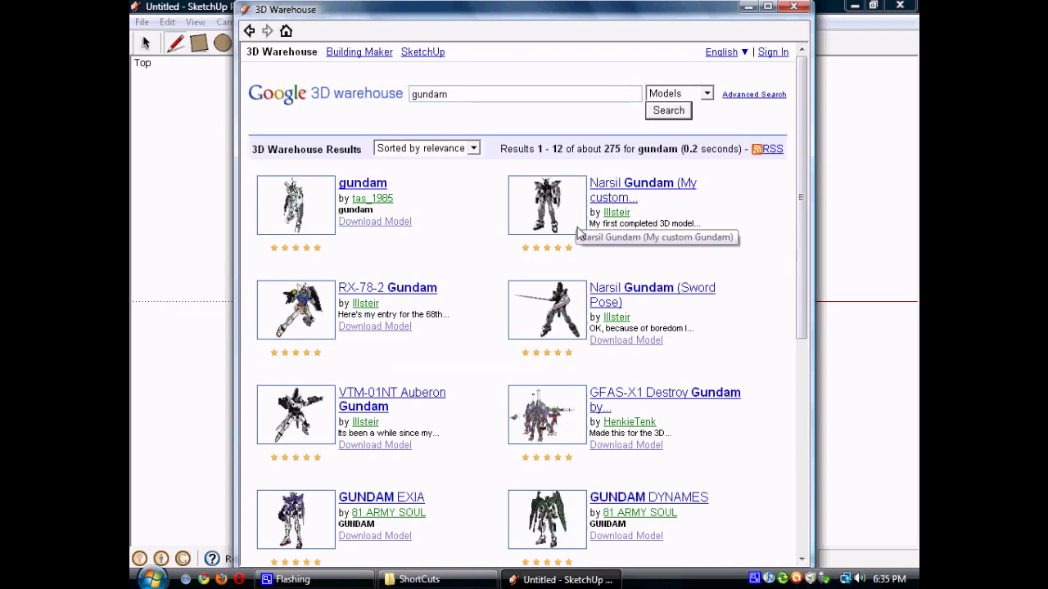
pyautogui.scroll(-3, 578, 235)
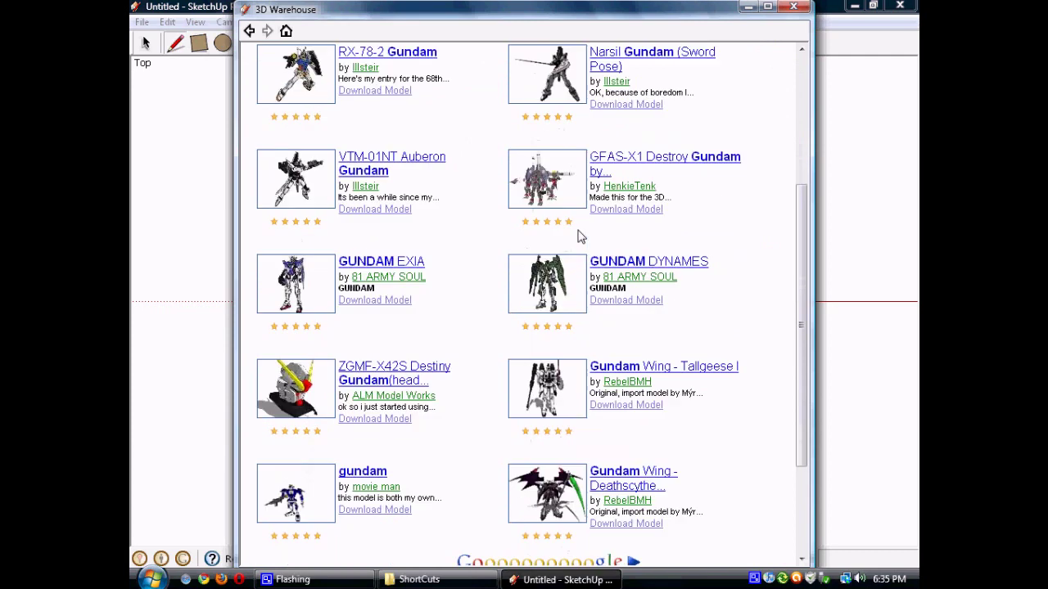
pyautogui.scroll(-2, 578, 236)
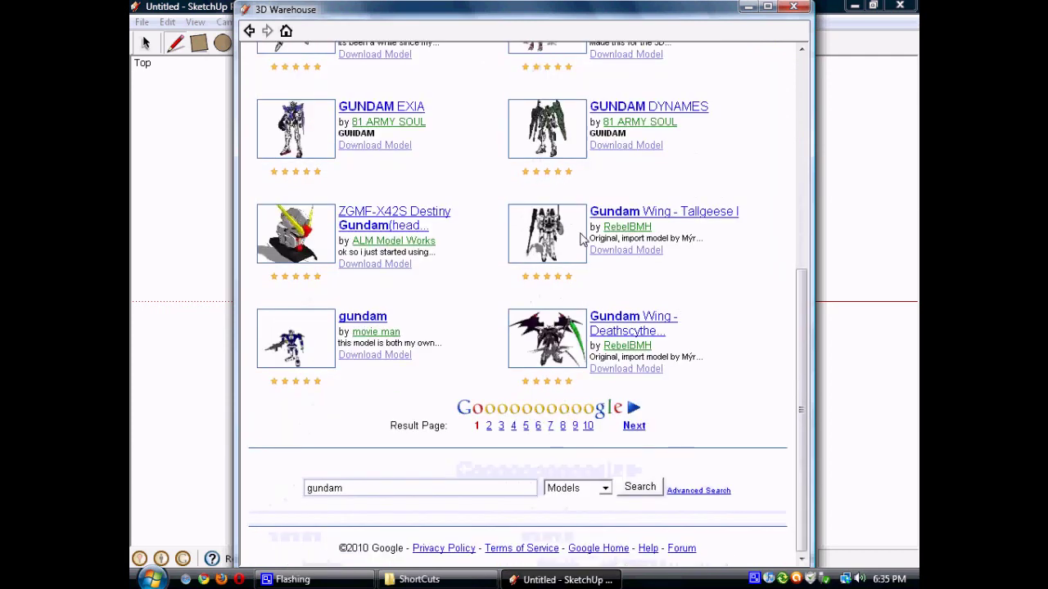
pyautogui.click(488, 426)
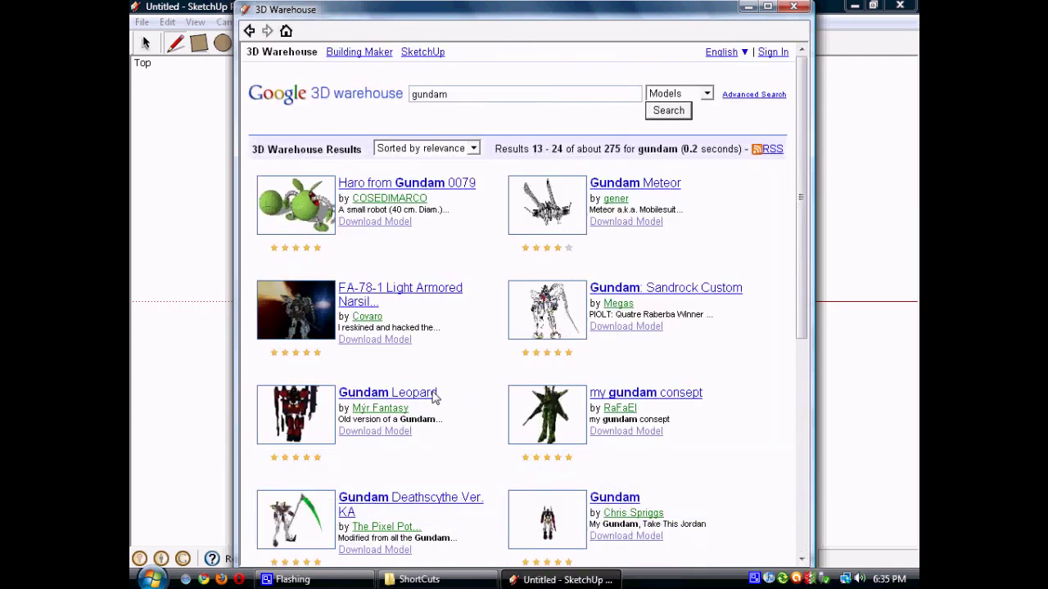
pyautogui.scroll(-4, 401, 393)
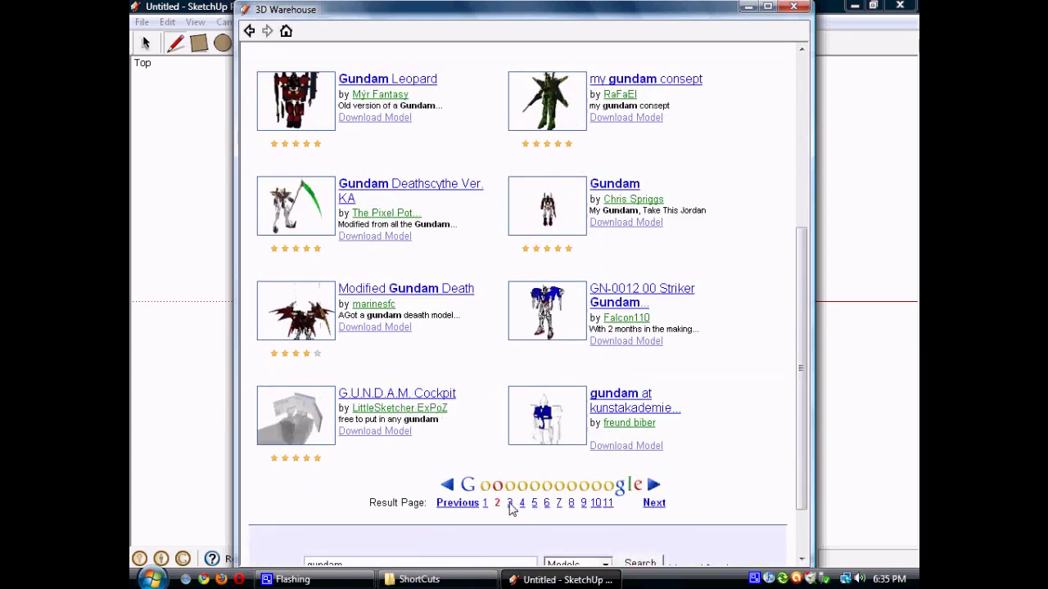
pyautogui.click(509, 503)
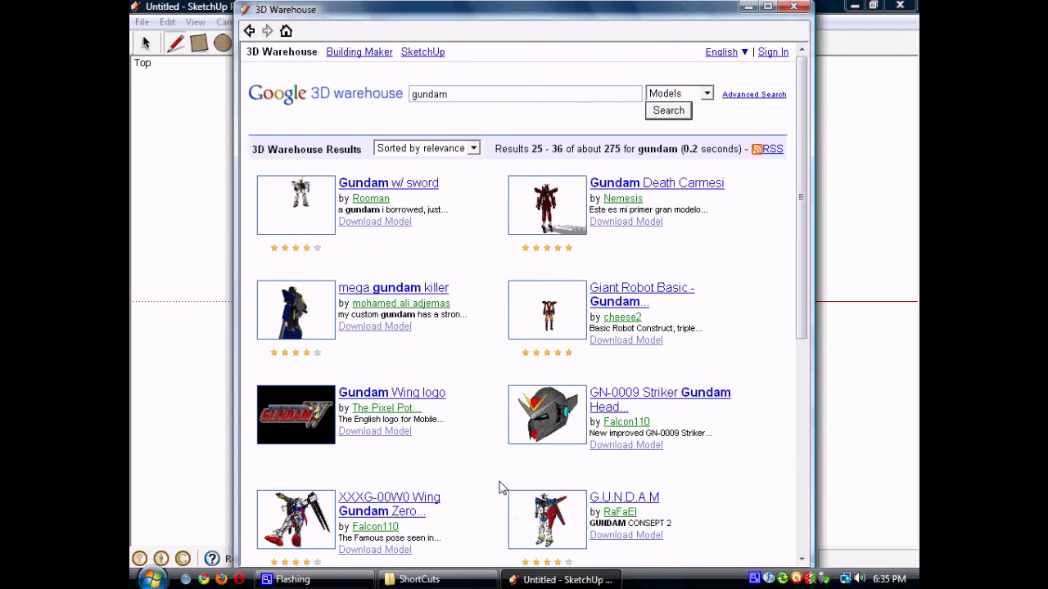
pyautogui.scroll(-4, 493, 473)
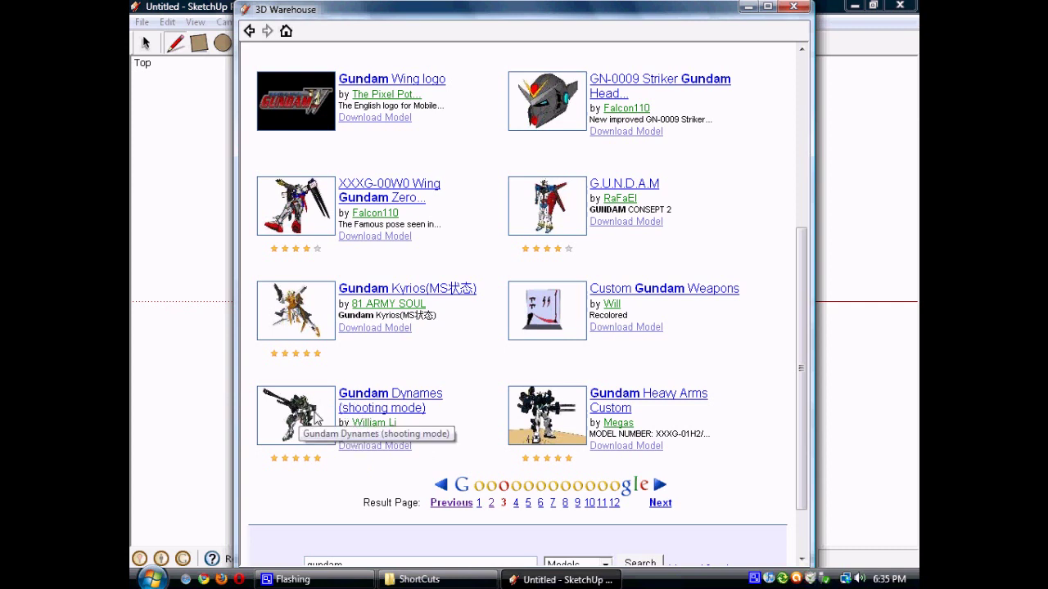
# - Load the Gundam Dynames (shooting mode) model directly into the SketchUp model and place it near the origin
pyautogui.click(368, 446)
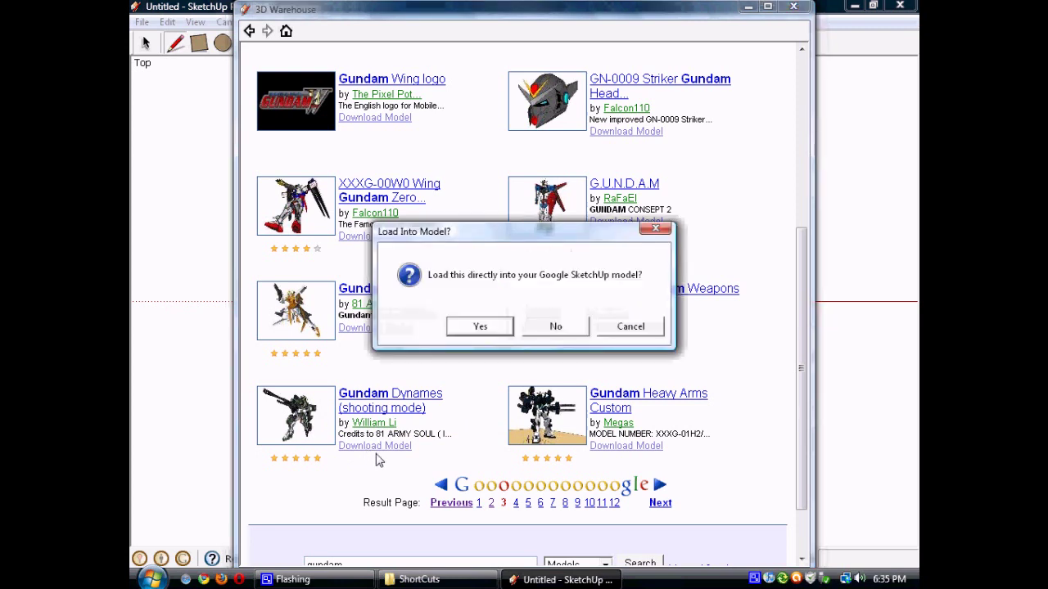
pyautogui.click(483, 326)
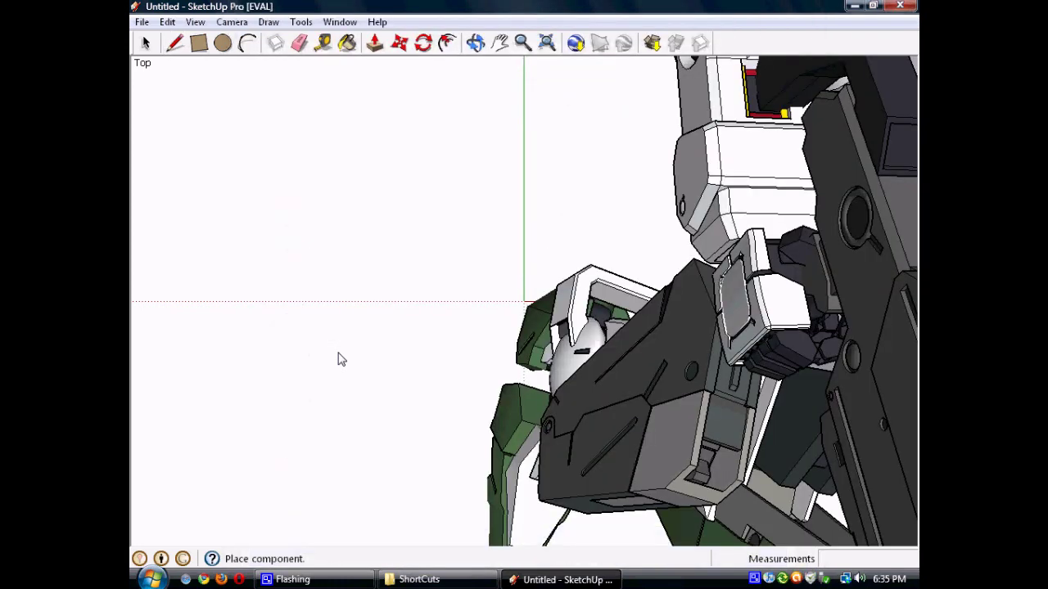
pyautogui.scroll(-5, 515, 318)
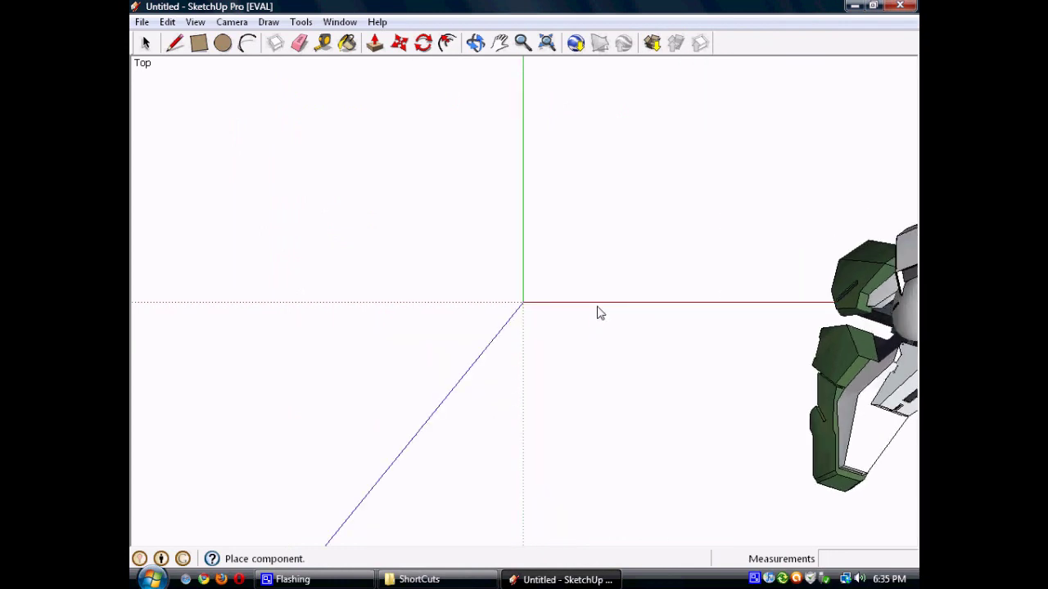
pyautogui.scroll(-1, 598, 312)
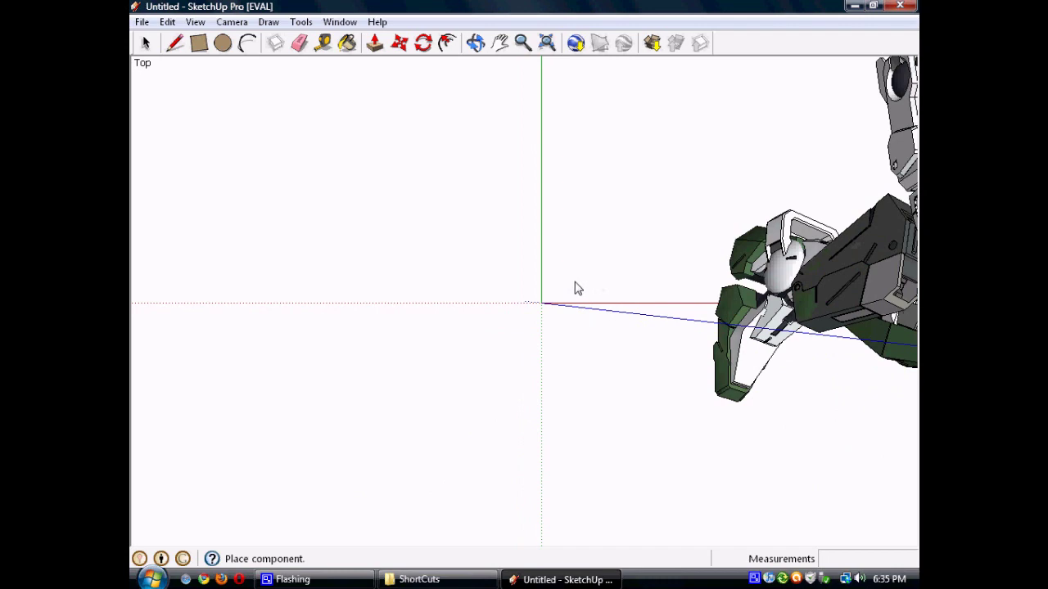
pyautogui.click(576, 288)
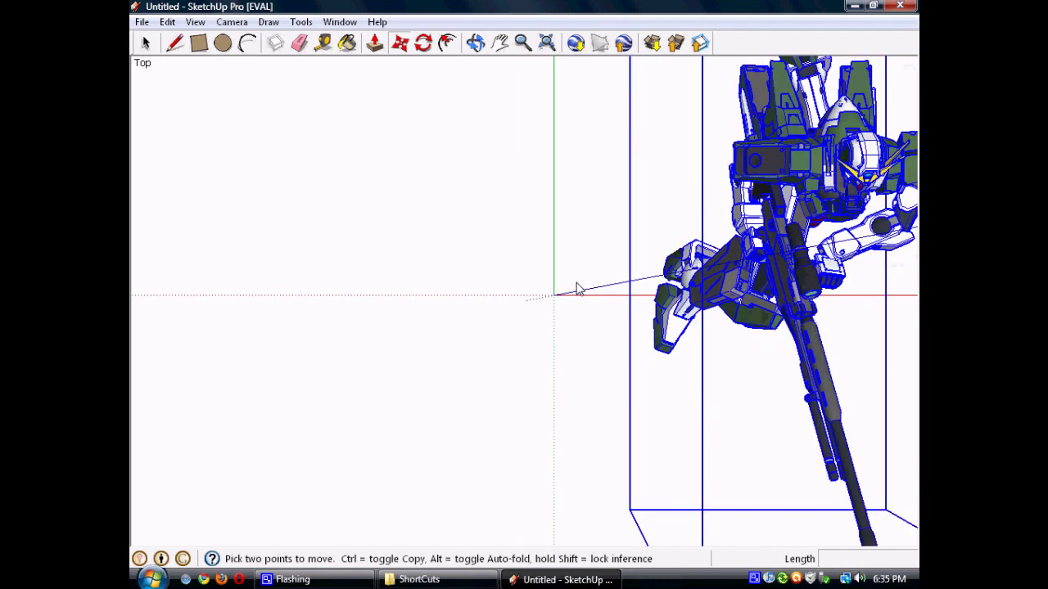
# - Move the Gundam about 26' 4" across the origin, and move it again about 44' 7" away between the positive red and green axes
pyautogui.scroll(-1, 726, 288)
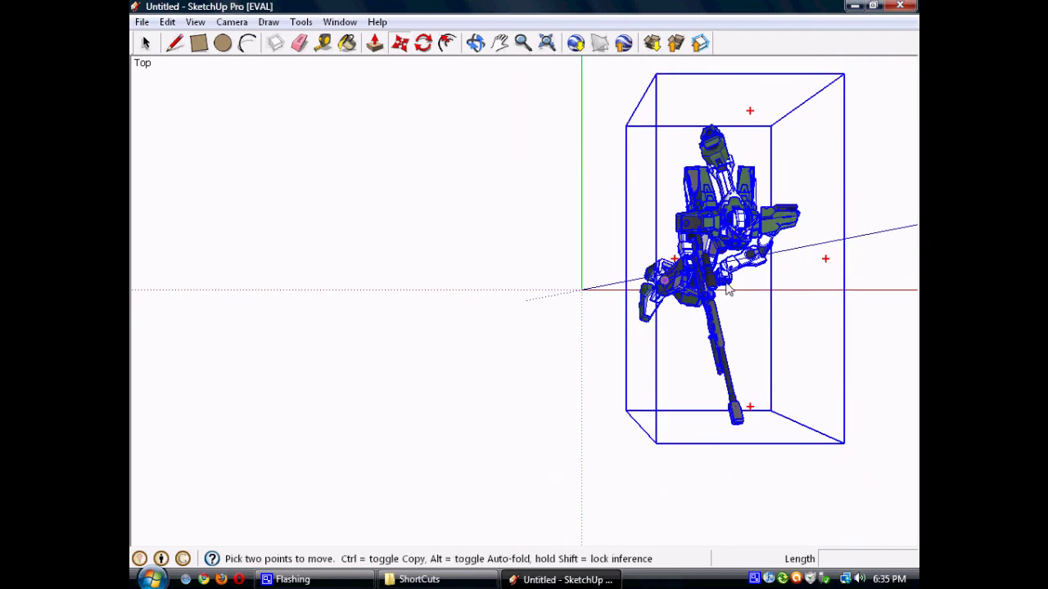
pyautogui.click(757, 295)
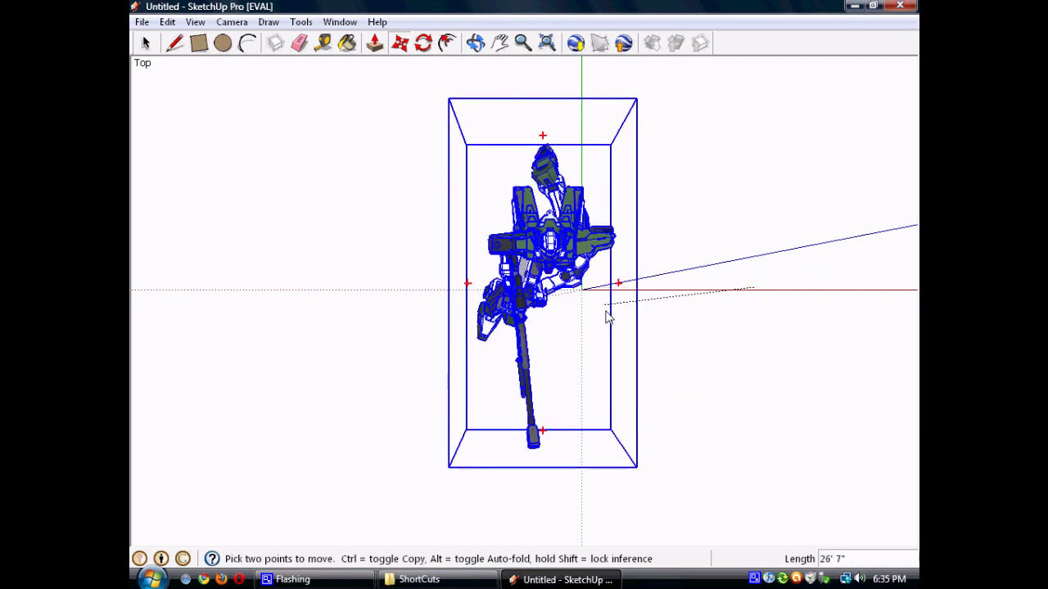
pyautogui.click(655, 342)
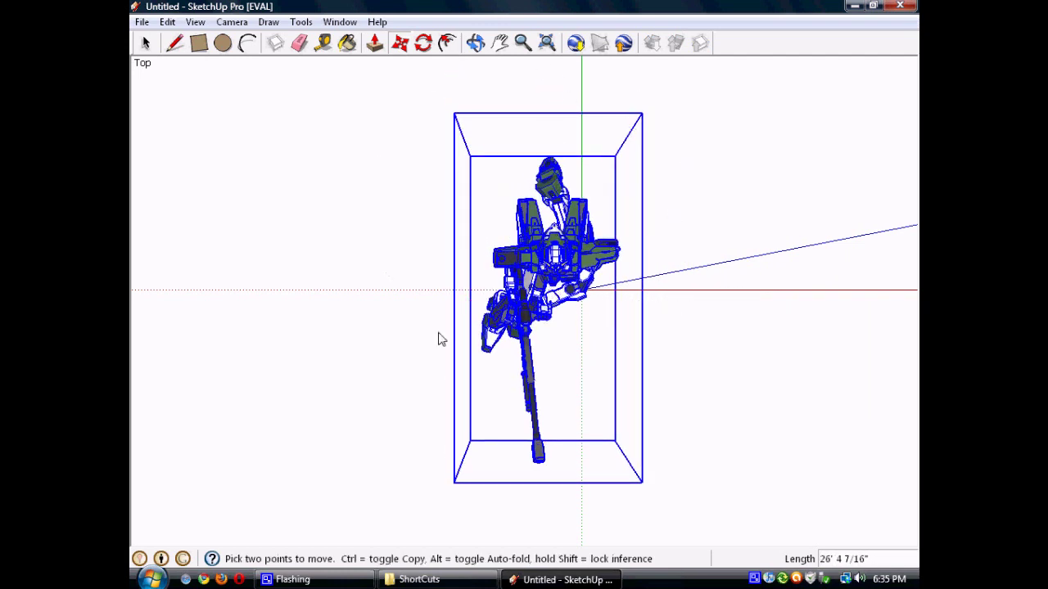
pyautogui.click(678, 315)
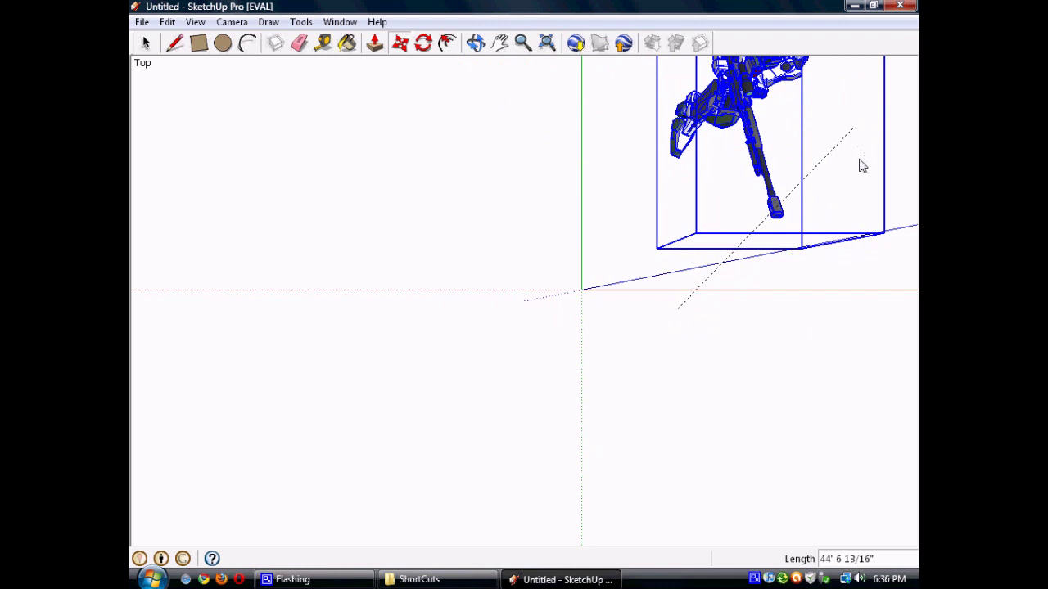
pyautogui.click(859, 166)
pyautogui.click(859, 166)
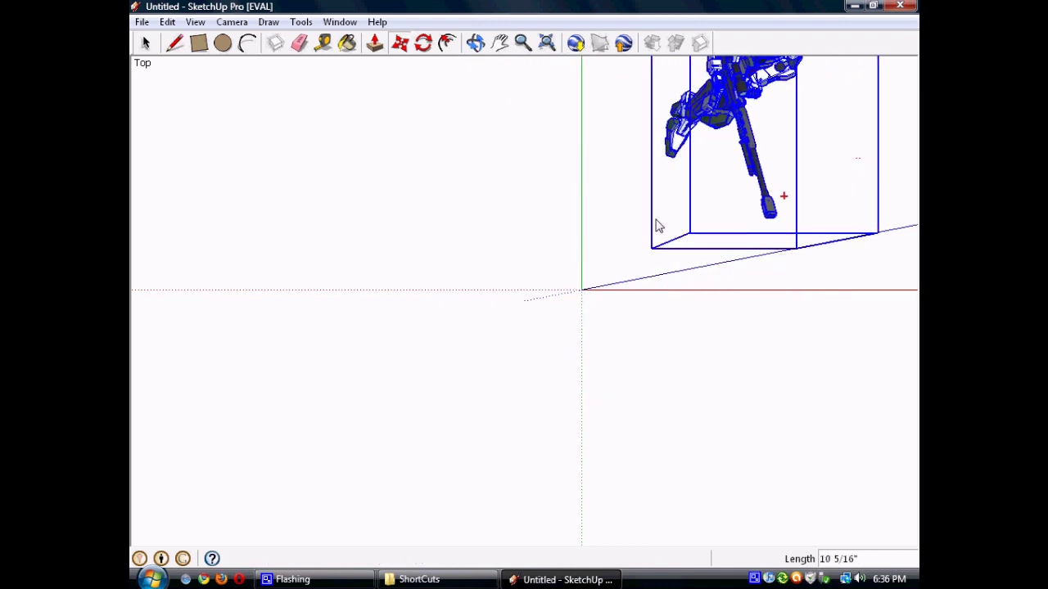
# - Examine the placed Gundam from above and from the front at ground level
pyautogui.click(500, 44)
pyautogui.moveTo(791, 158); pyautogui.dragTo(491, 315)
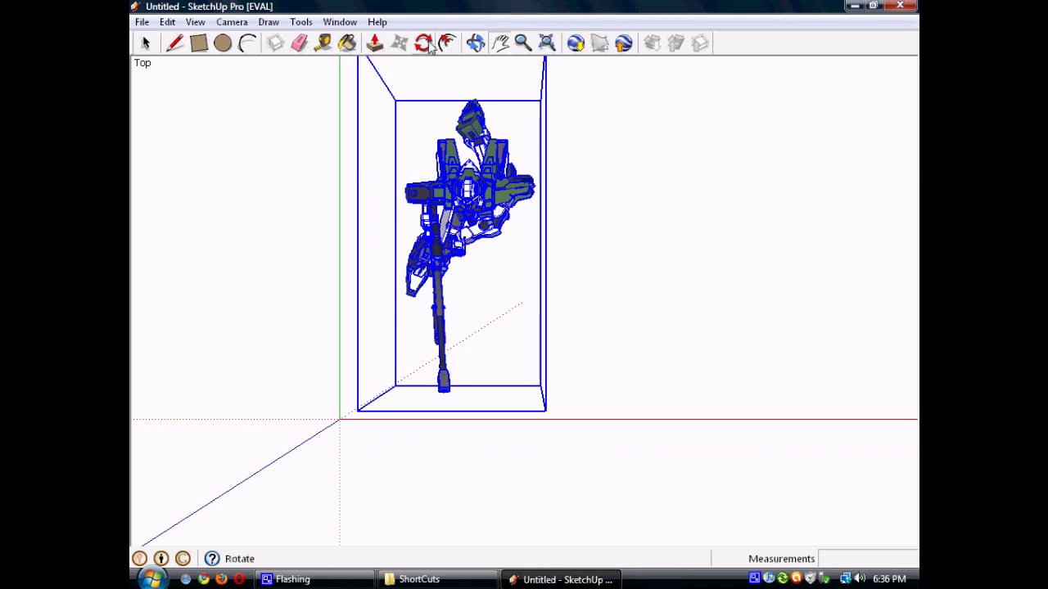
pyautogui.click(475, 45)
pyautogui.moveTo(494, 309); pyautogui.dragTo(485, 180)
pyautogui.moveTo(498, 409); pyautogui.dragTo(496, 205)
pyautogui.moveTo(505, 335); pyautogui.dragTo(443, 256)
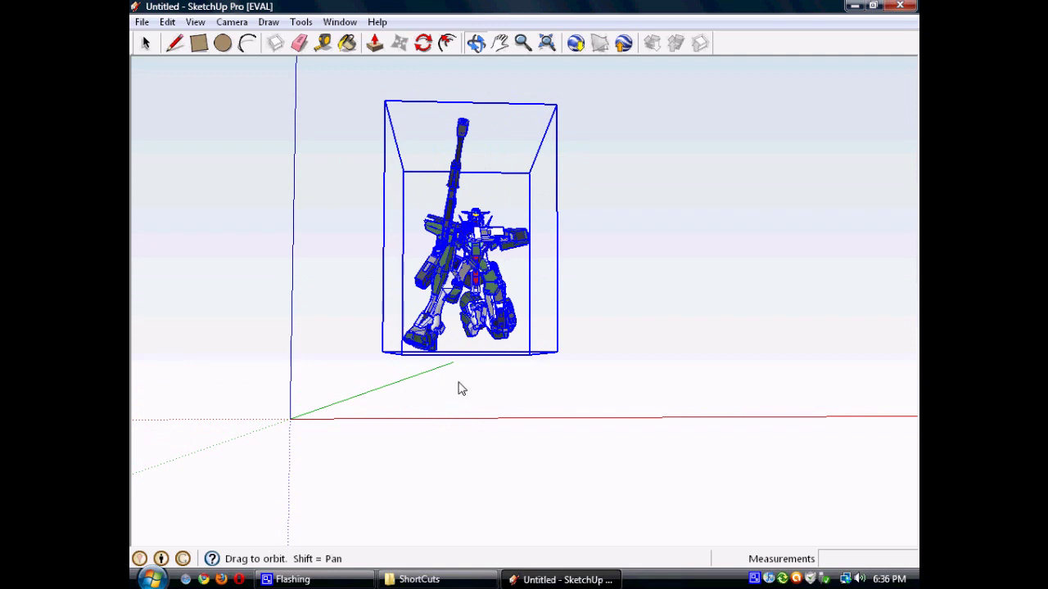
pyautogui.click(500, 43)
pyautogui.moveTo(486, 233)
pyautogui.mouseDown()
pyautogui.moveTo(491, 265)
pyautogui.moveTo(461, 293)
pyautogui.moveTo(474, 243)
pyautogui.mouseUp()
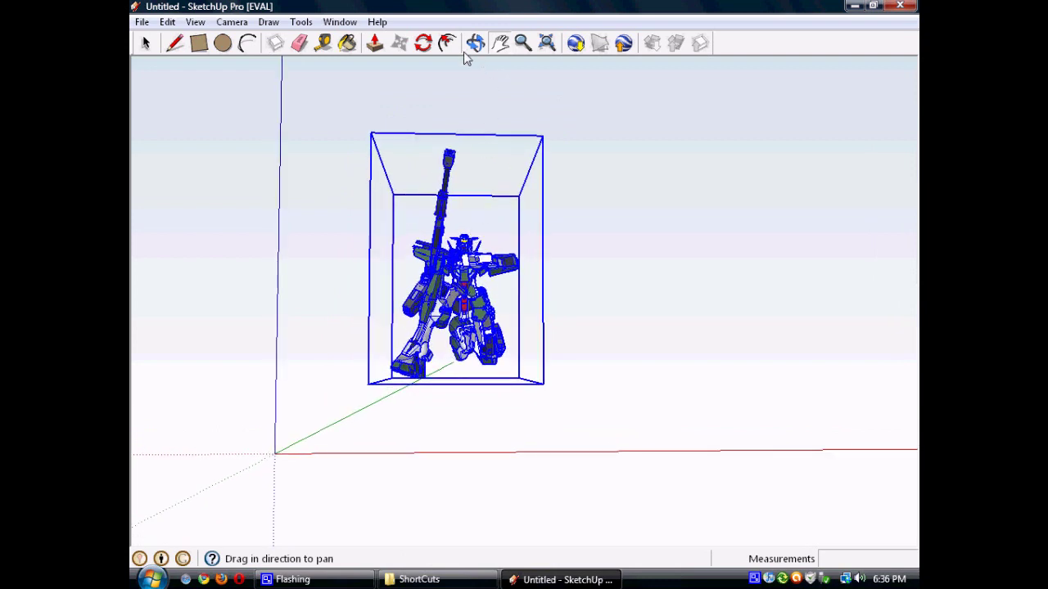
# - Examine the Gundam up close from the front and from the side, with its full rifle and kneeling pose
pyautogui.click(547, 44)
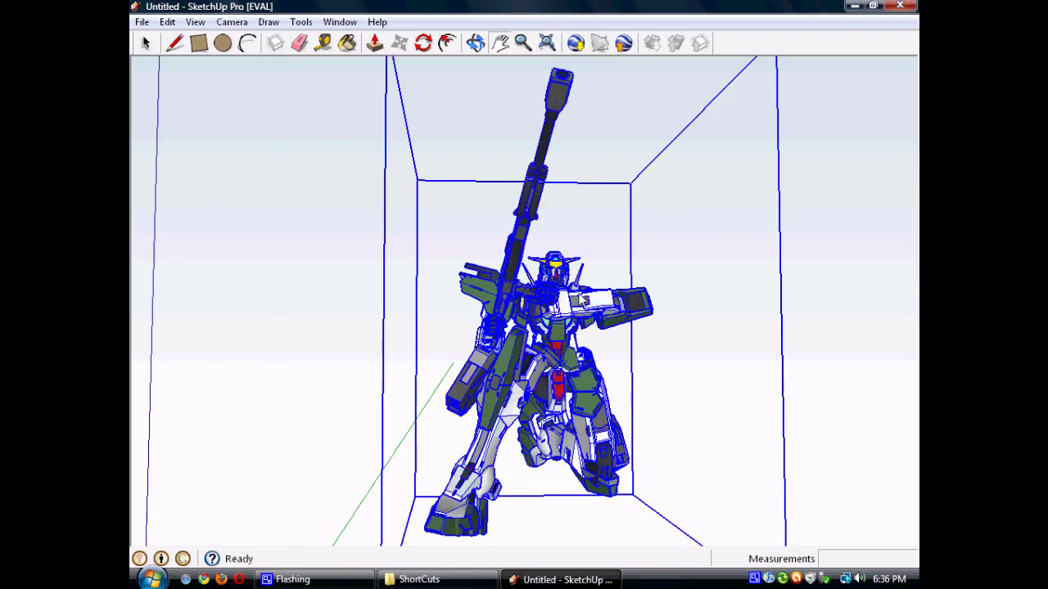
pyautogui.scroll(3, 578, 334)
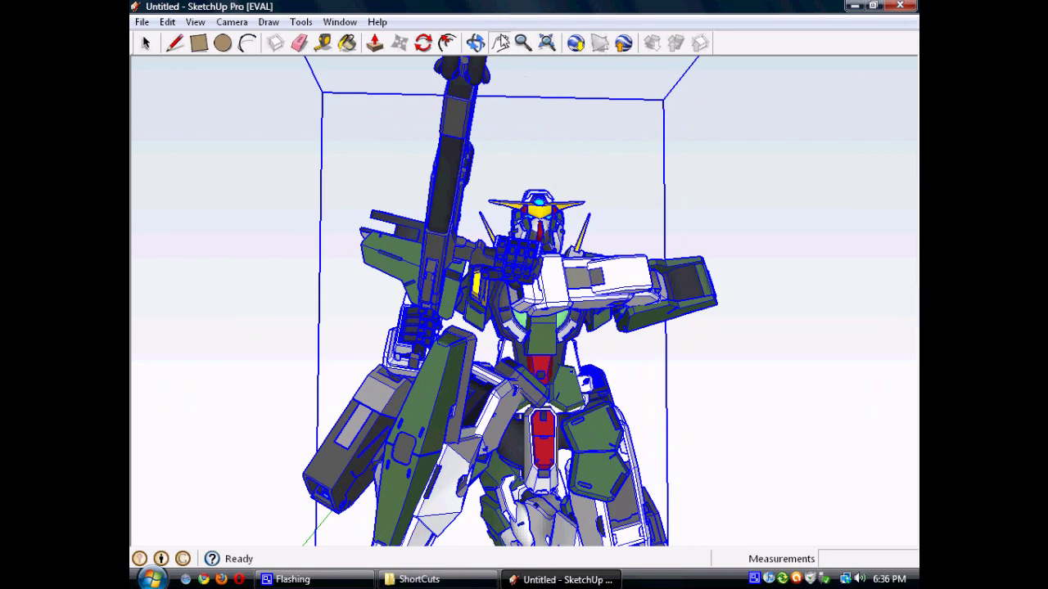
pyautogui.click(476, 44)
pyautogui.moveTo(711, 313); pyautogui.dragTo(355, 327)
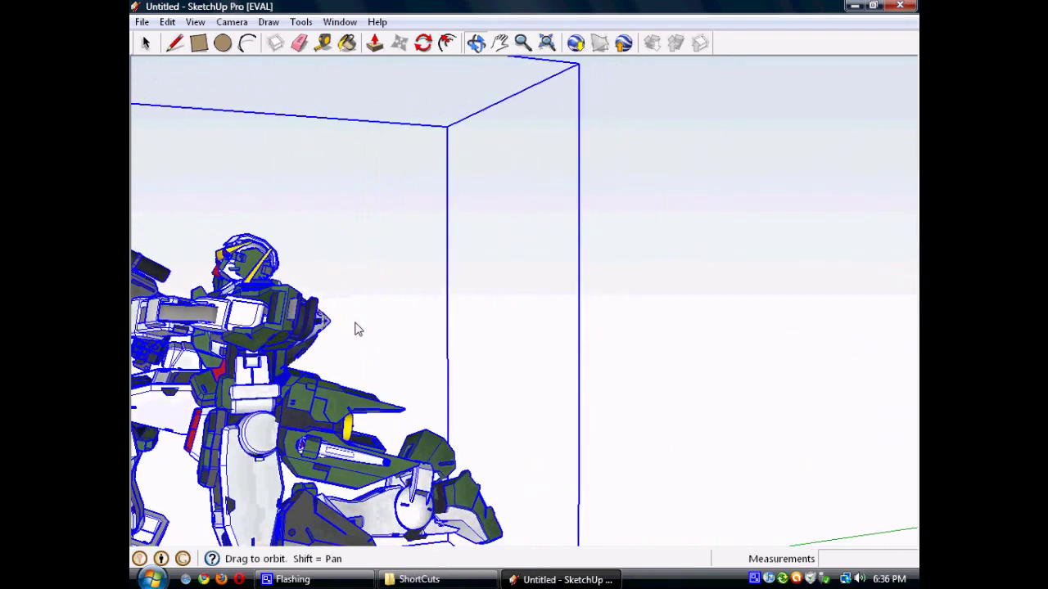
pyautogui.click(500, 42)
pyautogui.moveTo(304, 281); pyautogui.dragTo(733, 189)
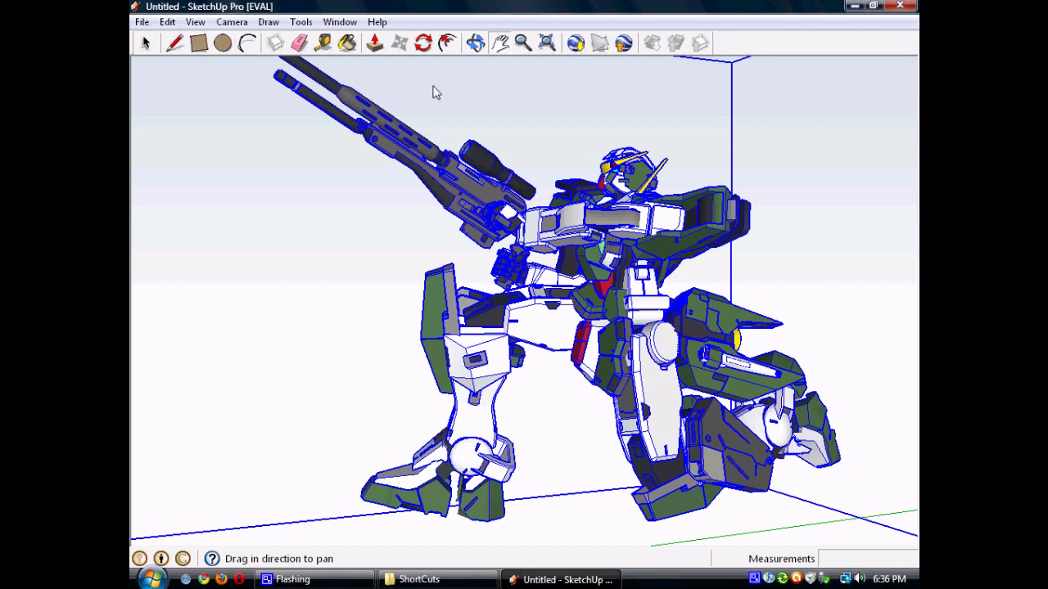
pyautogui.moveTo(613, 149)
pyautogui.mouseDown()
pyautogui.moveTo(613, 170)
pyautogui.moveTo(589, 194)
pyautogui.mouseUp()
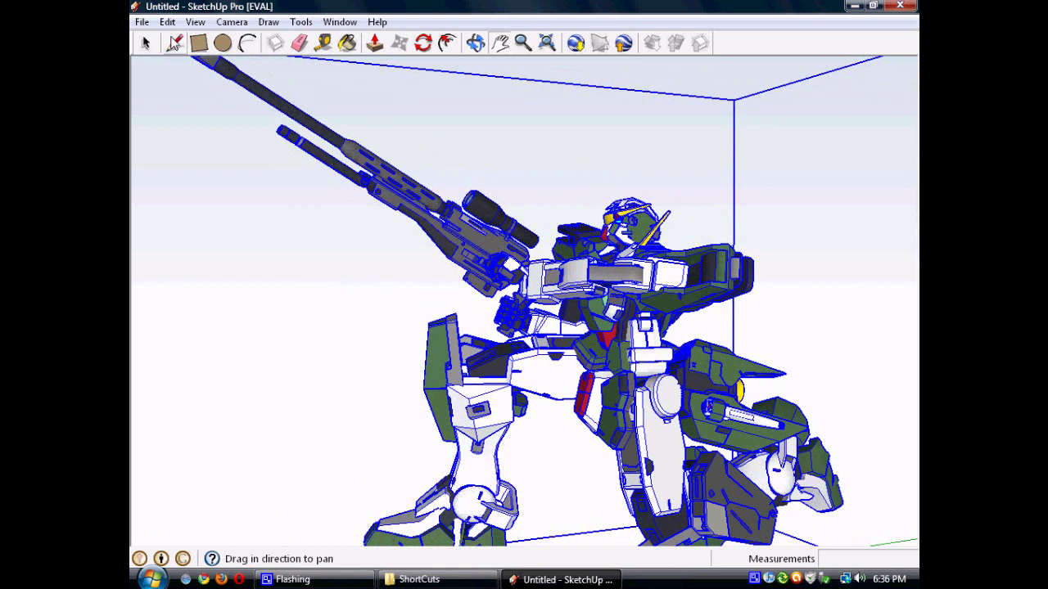
# - Add a first animation scene that stores the side view of the kneeling Gundam
pyautogui.click(229, 22)
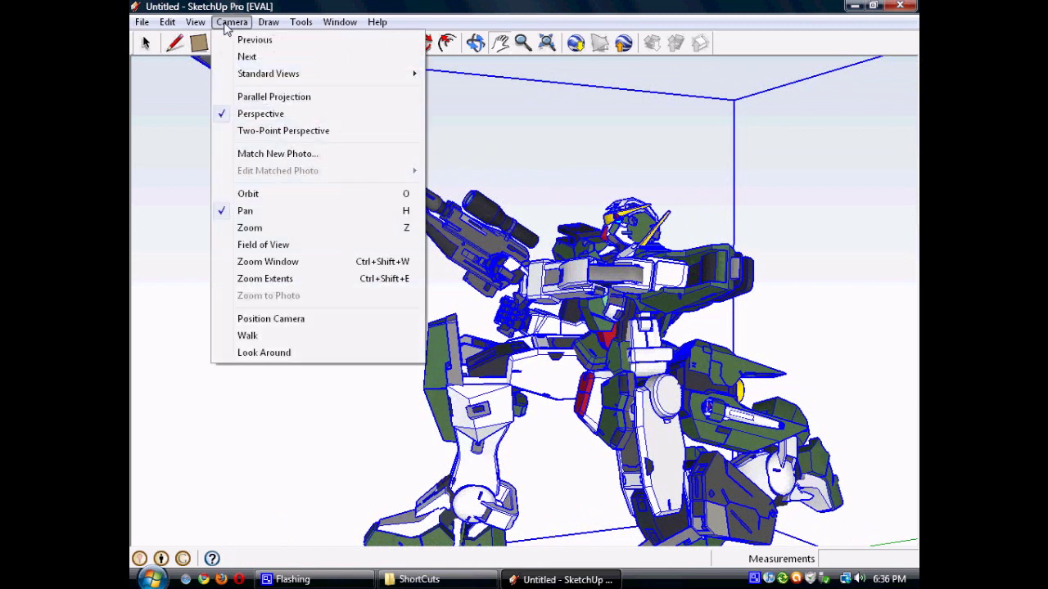
pyautogui.click(276, 324)
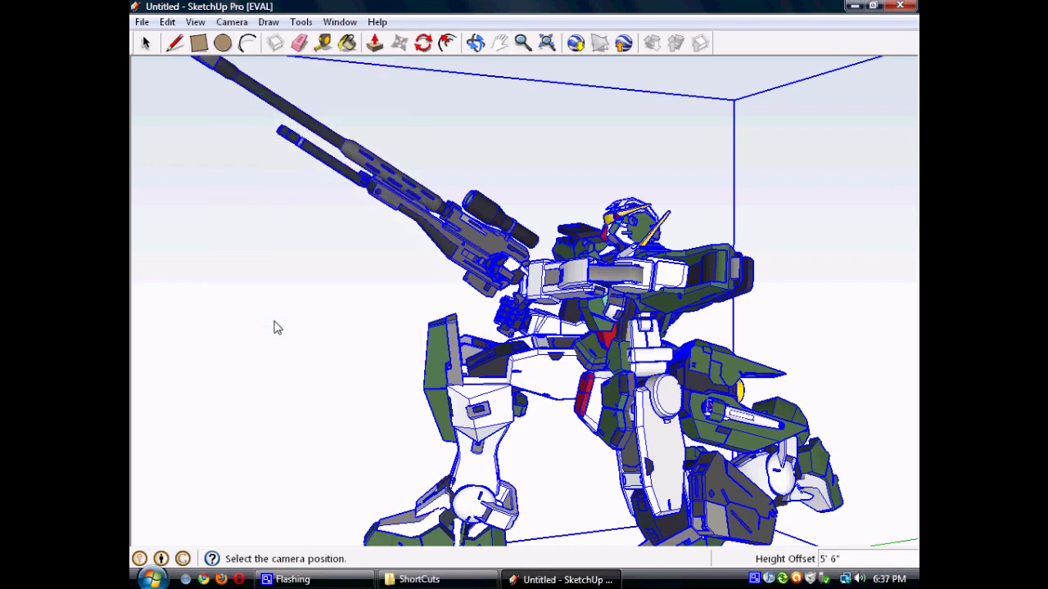
pyautogui.click(232, 23)
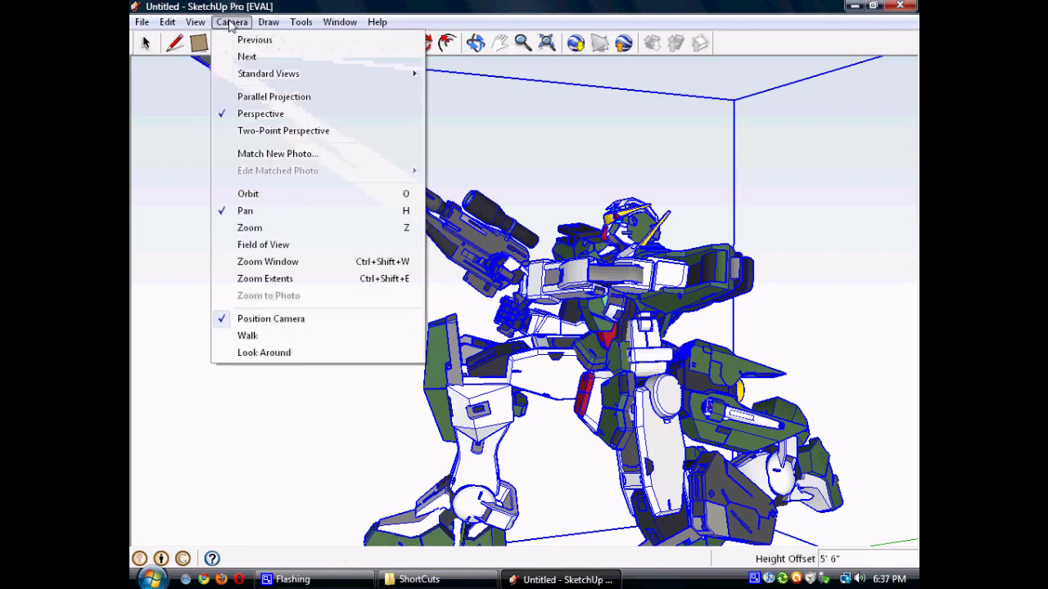
pyautogui.moveTo(301, 24)
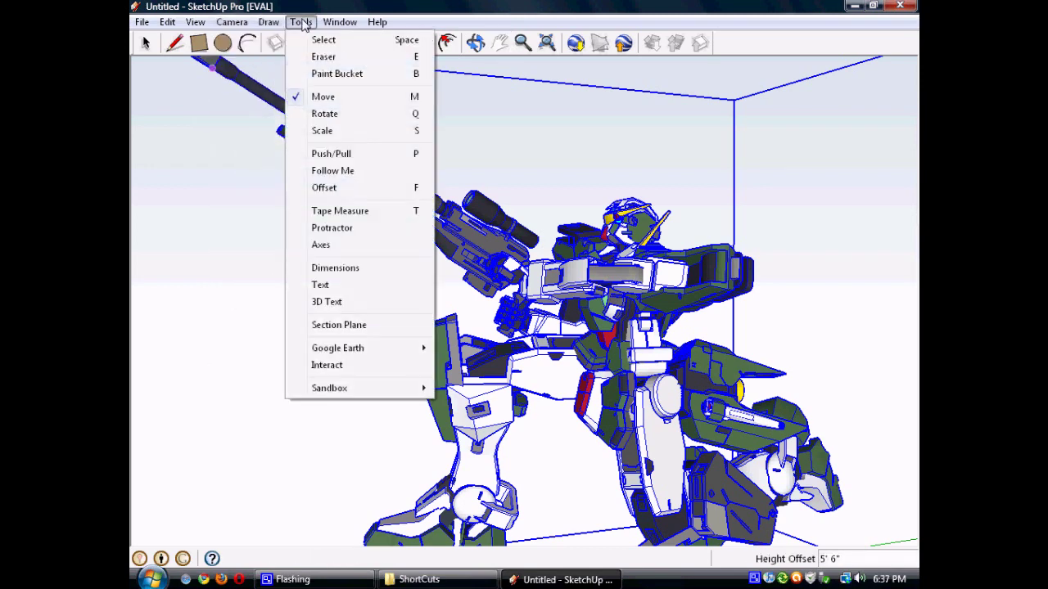
pyautogui.moveTo(187, 25)
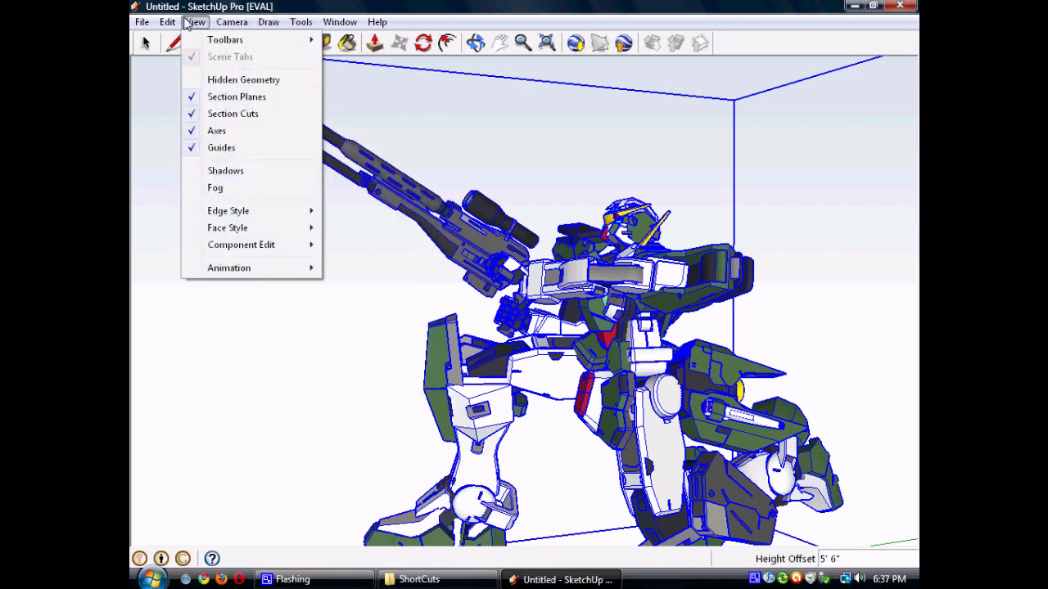
pyautogui.moveTo(243, 270)
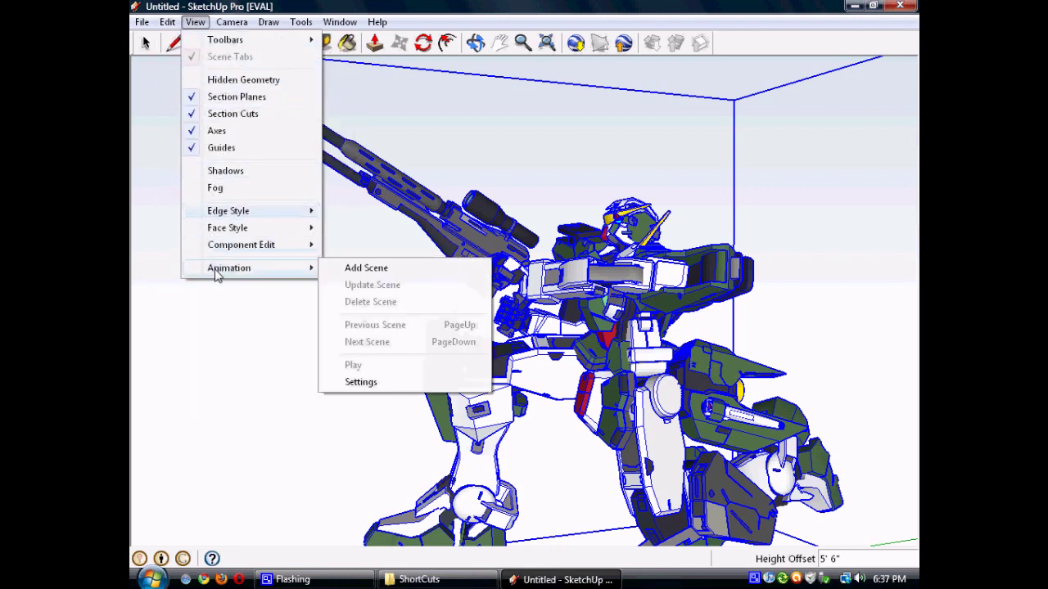
pyautogui.click(356, 270)
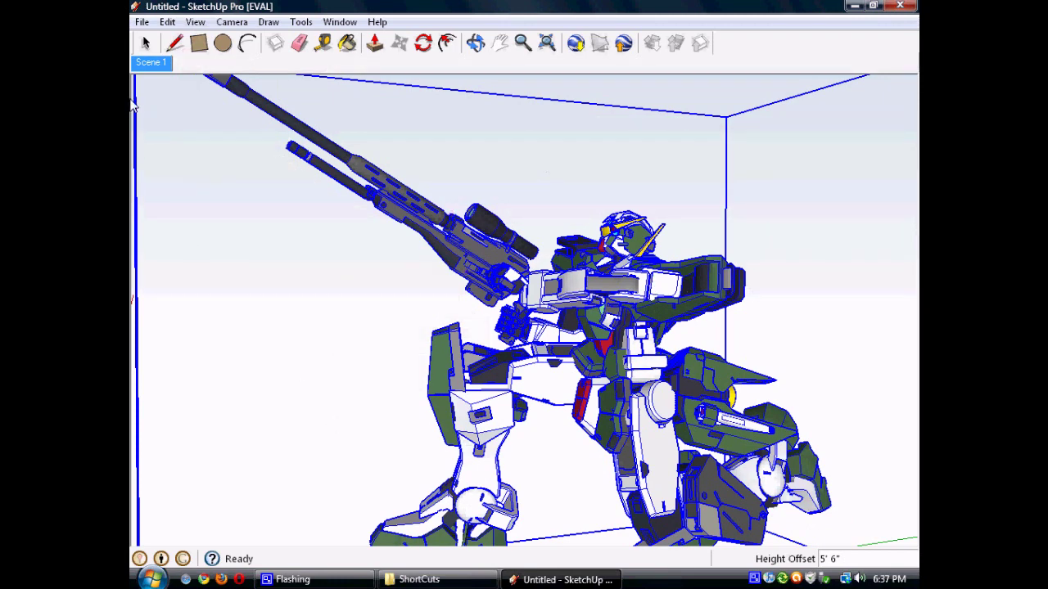
# - Add a second animation scene that shows the whole Gundam from behind at an angle
pyautogui.click(473, 49)
pyautogui.moveTo(616, 383); pyautogui.dragTo(230, 366)
pyautogui.click(500, 47)
pyautogui.moveTo(322, 351); pyautogui.dragTo(703, 344)
pyautogui.click(231, 22)
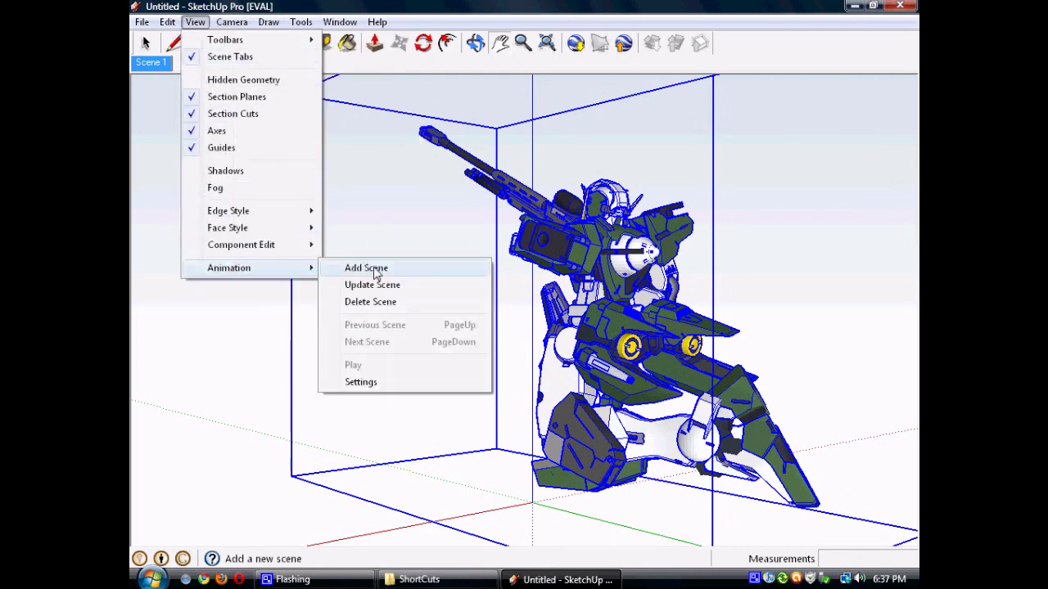
pyautogui.click(376, 271)
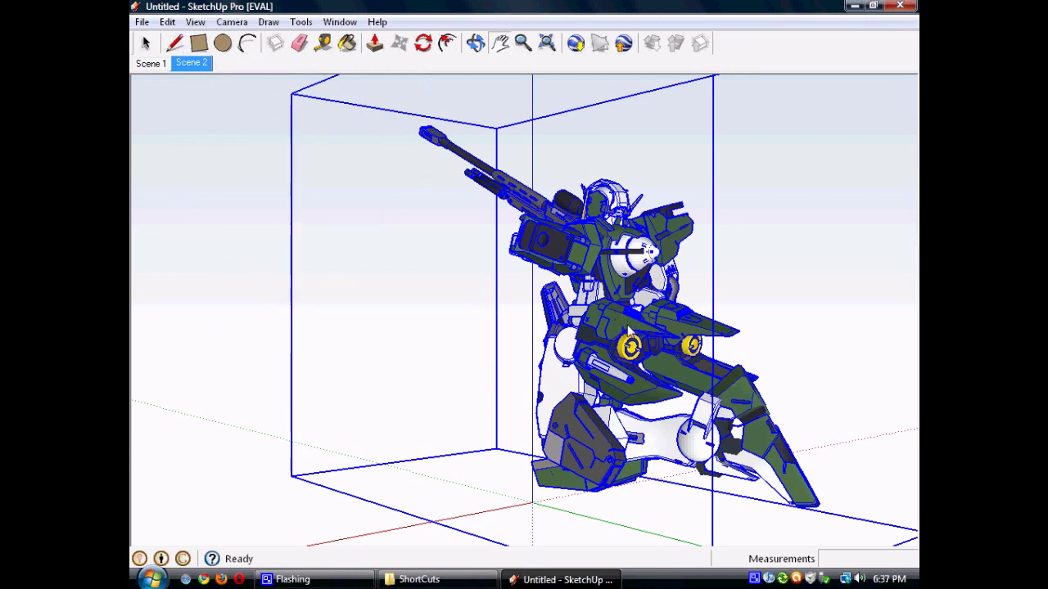
# - Add a third animation scene that shows the whole Gundam from behind on its opposite side, with the rifle pointing right
pyautogui.keyDown('shift'); pyautogui.moveTo(614, 291); pyautogui.dragTo(467, 168, button='middle'); pyautogui.keyUp('shift')
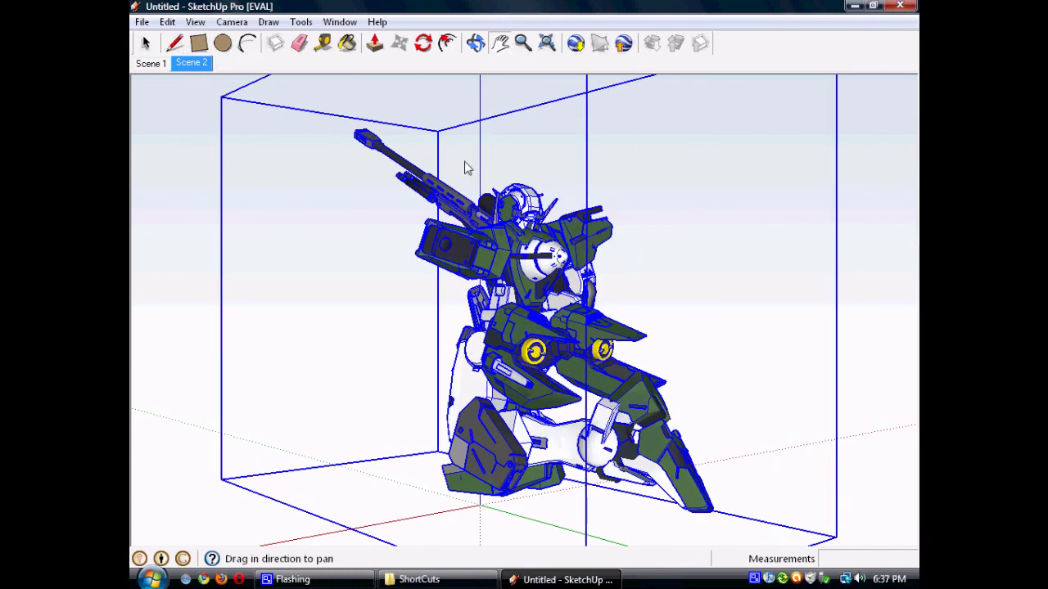
pyautogui.click(476, 42)
pyautogui.moveTo(550, 344); pyautogui.dragTo(134, 344)
pyautogui.click(500, 42)
pyautogui.moveTo(417, 332); pyautogui.dragTo(544, 348)
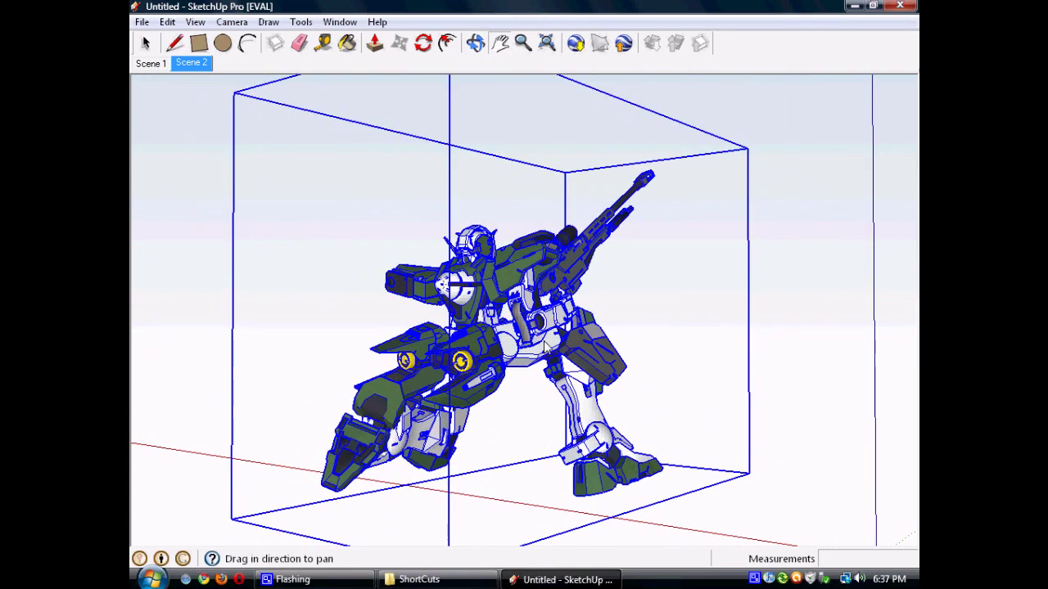
pyautogui.click(167, 23)
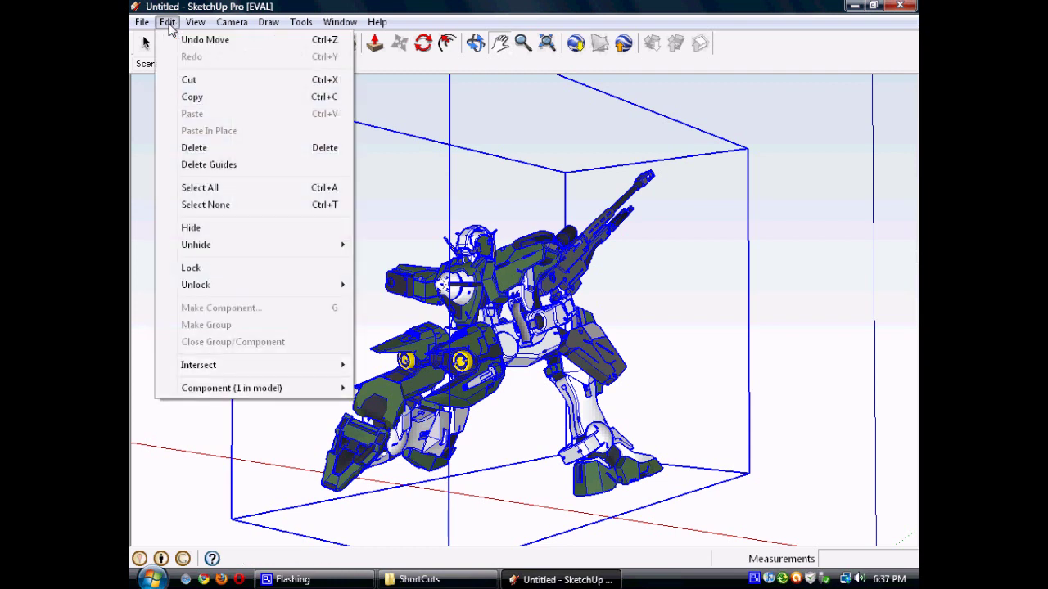
pyautogui.moveTo(194, 25)
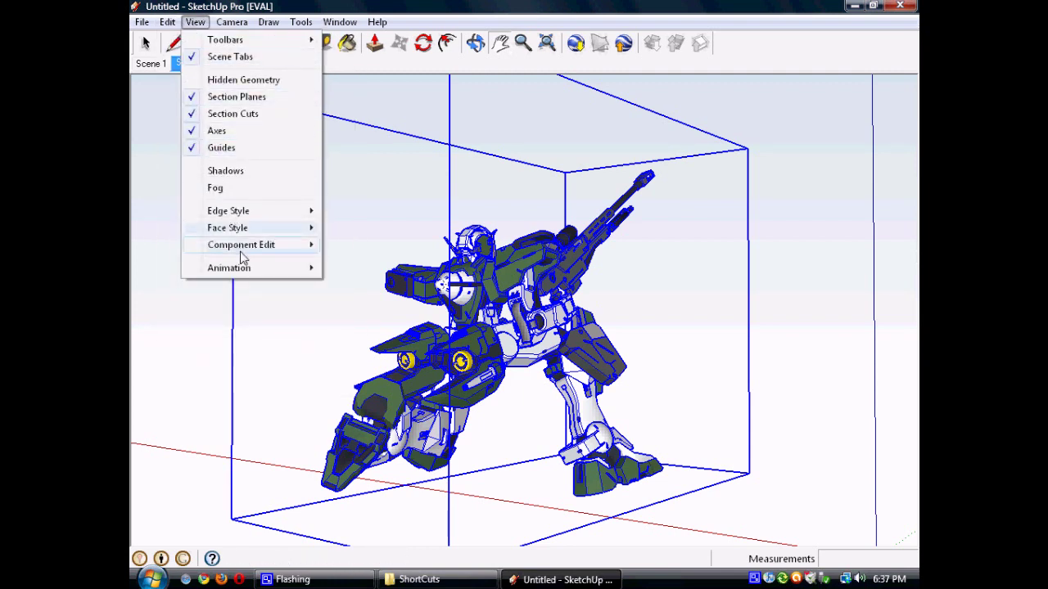
pyautogui.moveTo(243, 270)
pyautogui.click(370, 268)
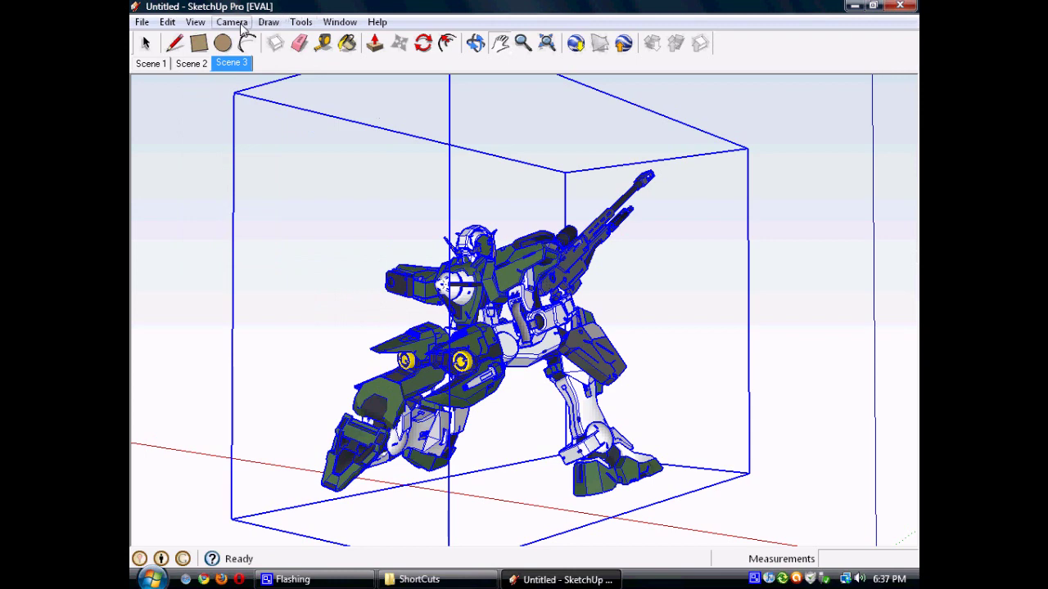
# - Add a fourth animation scene that shows the Gundam from the front, seen from high above
pyautogui.click(477, 45)
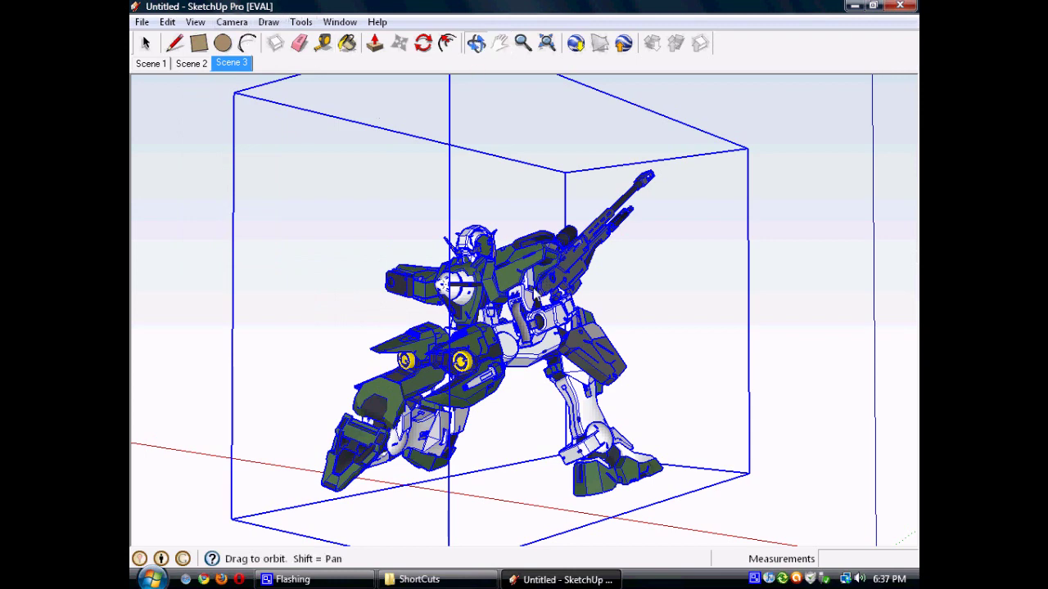
pyautogui.moveTo(491, 287); pyautogui.dragTo(291, 292)
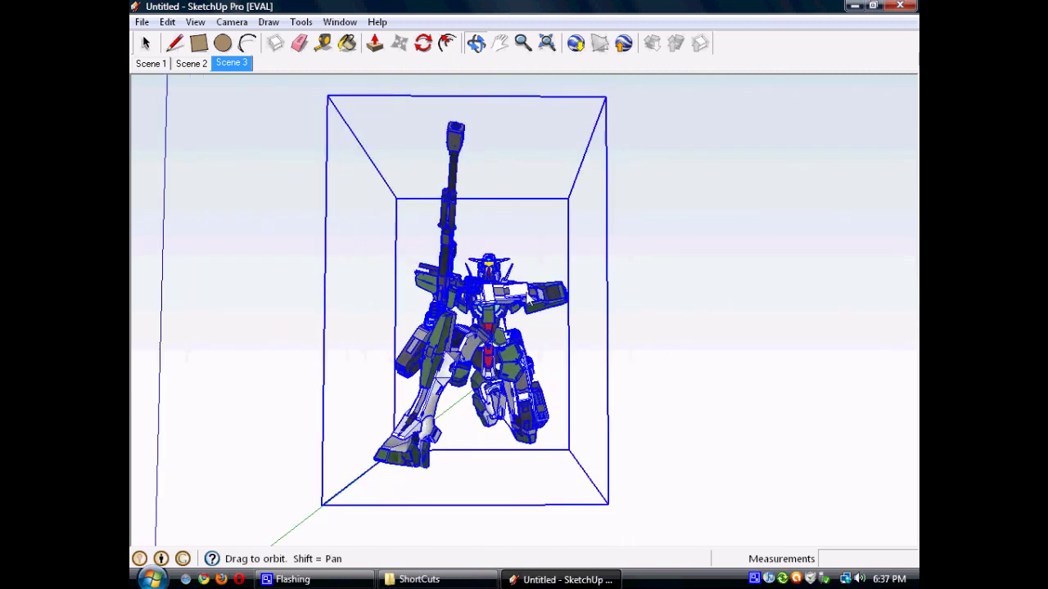
pyautogui.moveTo(531, 300); pyautogui.dragTo(527, 465)
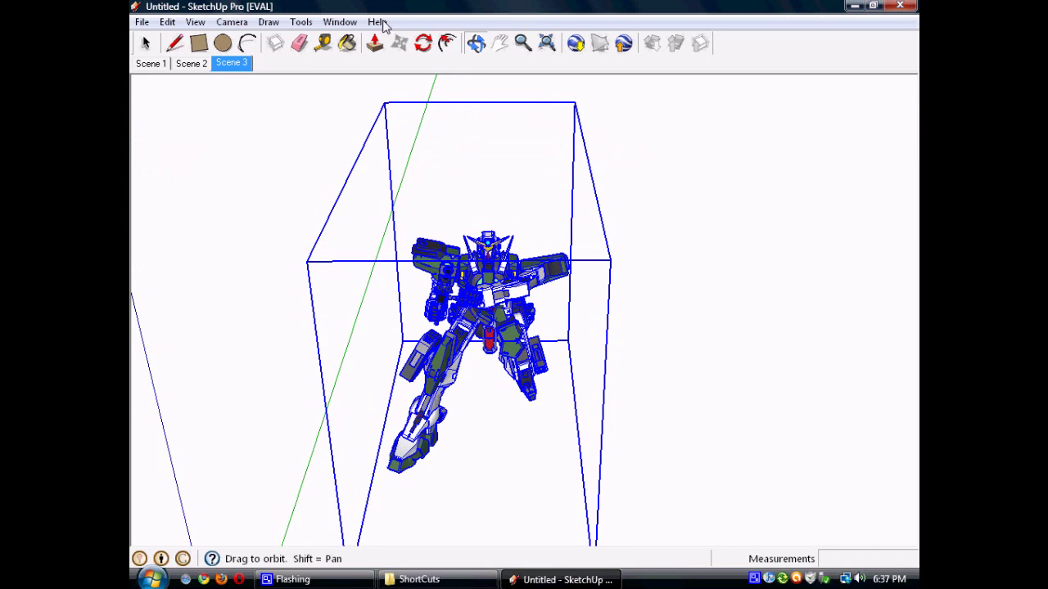
pyautogui.click(195, 21)
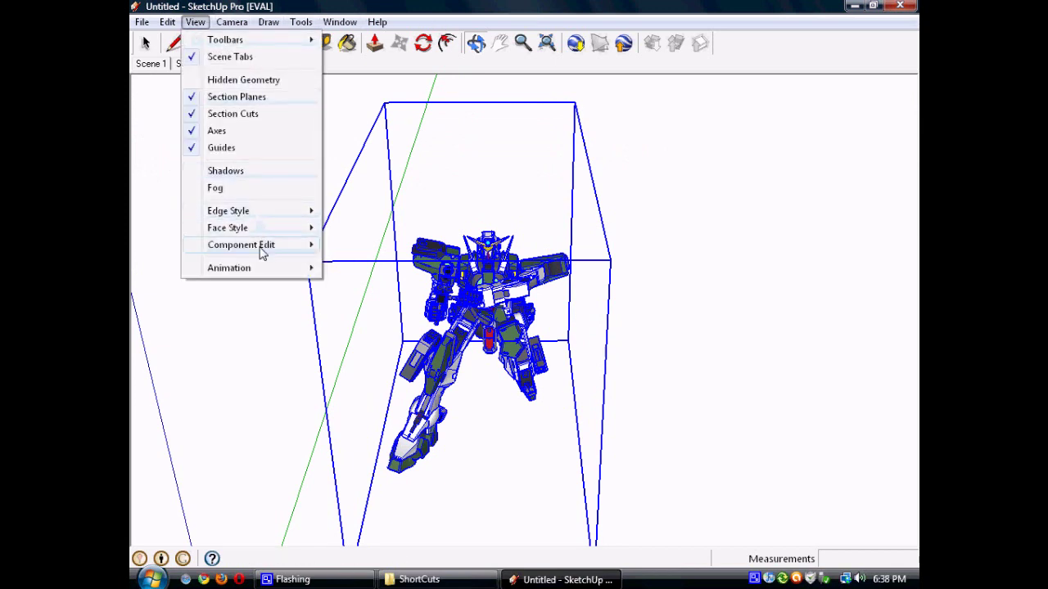
pyautogui.moveTo(261, 268)
pyautogui.click(348, 269)
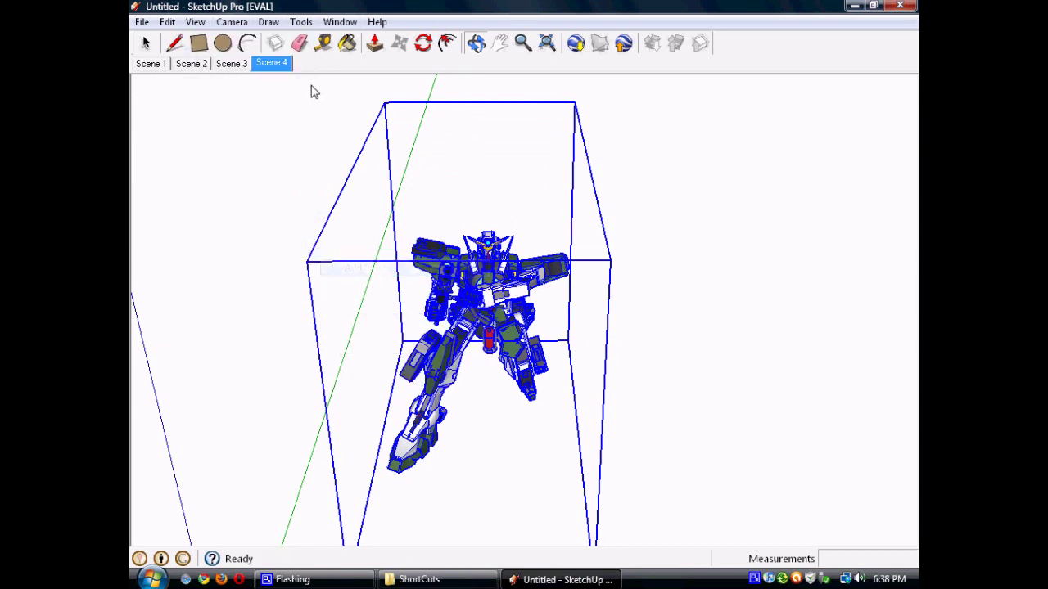
# - Add a fifth animation scene that stores a centred close-up of the Gundam's head and chest from the front
pyautogui.scroll(5, 535, 338)
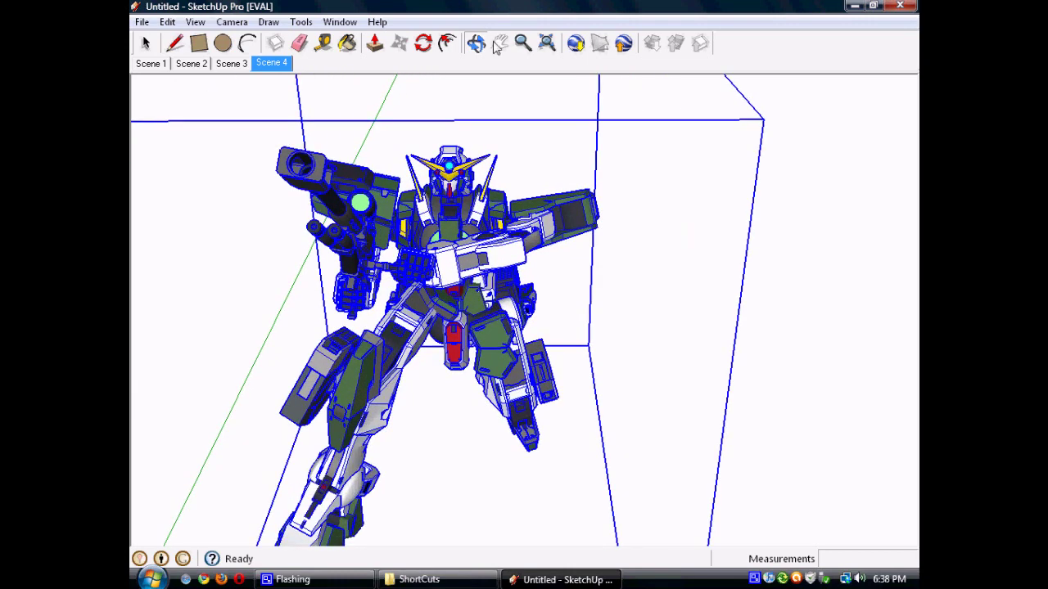
pyautogui.click(500, 43)
pyautogui.moveTo(454, 197); pyautogui.dragTo(544, 298)
pyautogui.scroll(4, 536, 296)
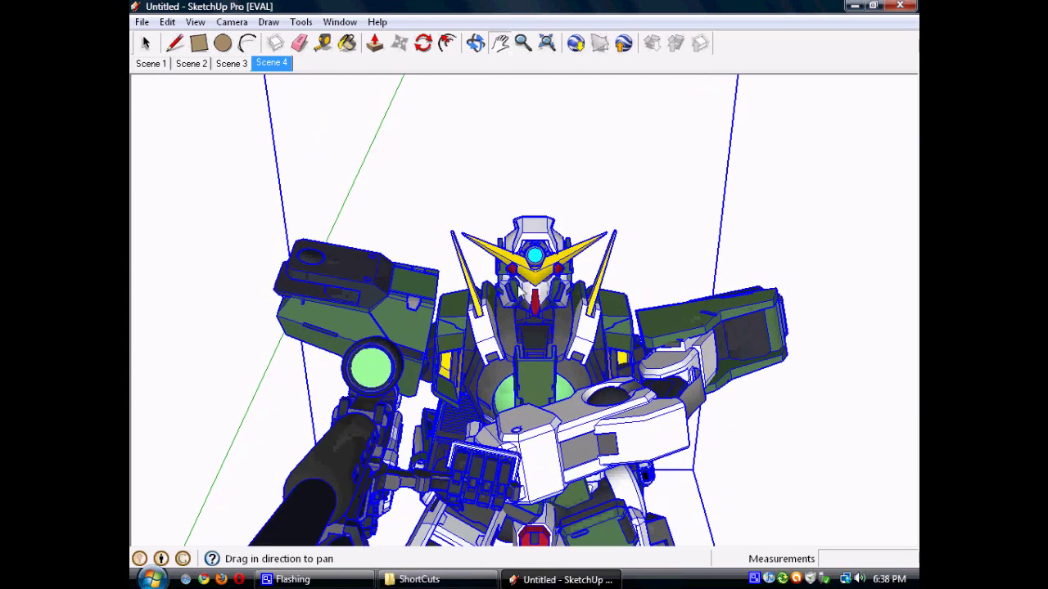
pyautogui.scroll(4, 521, 291)
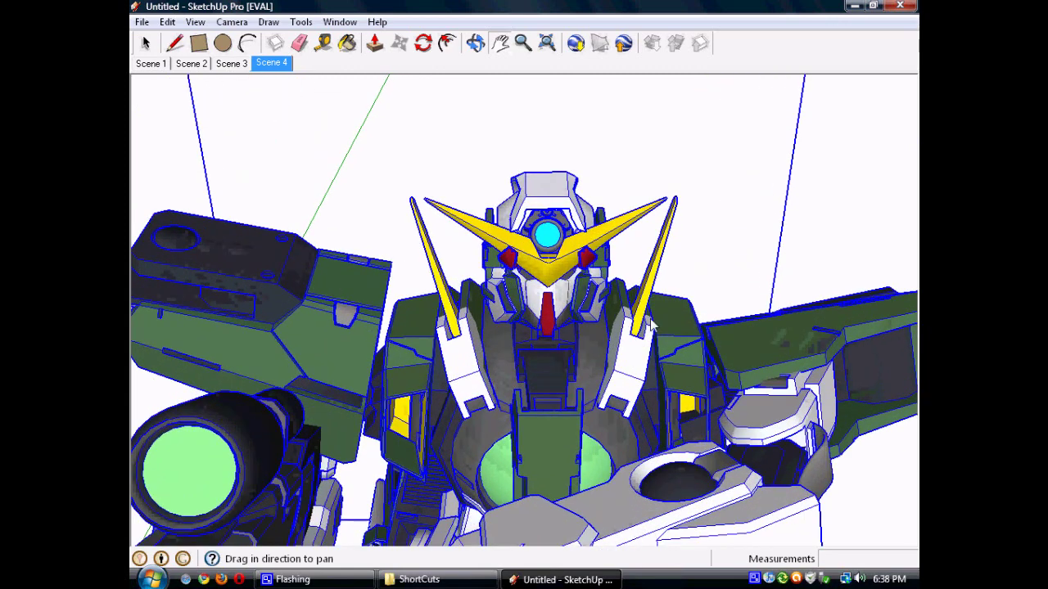
pyautogui.click(197, 22)
pyautogui.moveTo(221, 29)
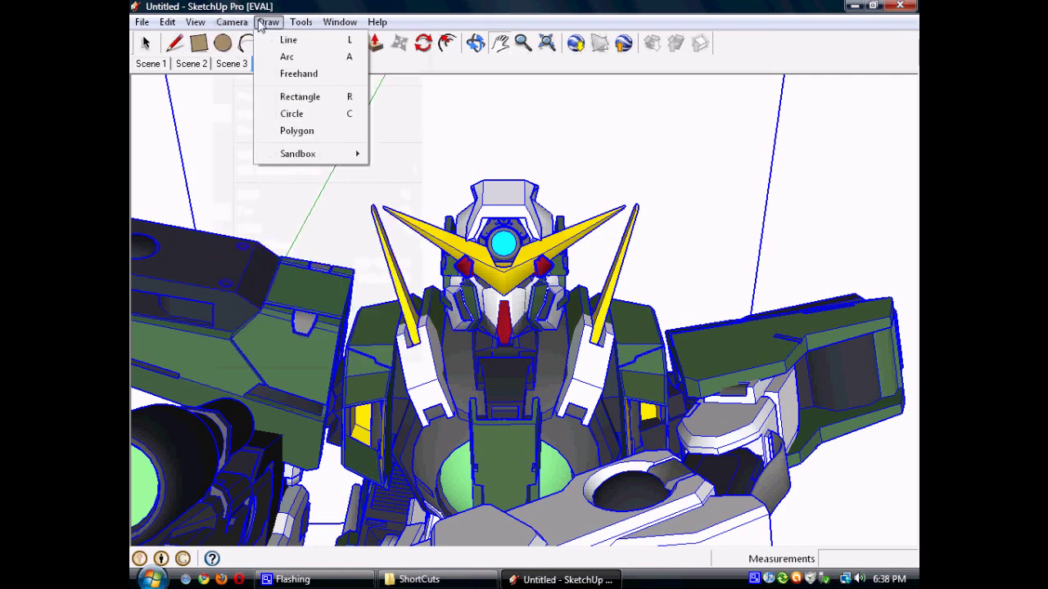
pyautogui.moveTo(258, 276)
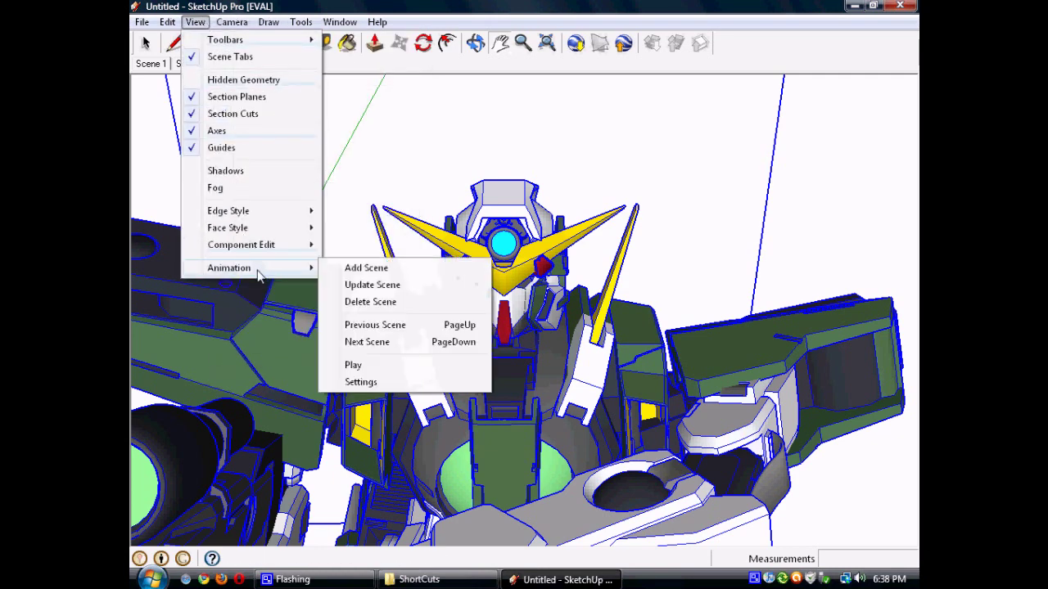
pyautogui.click(353, 269)
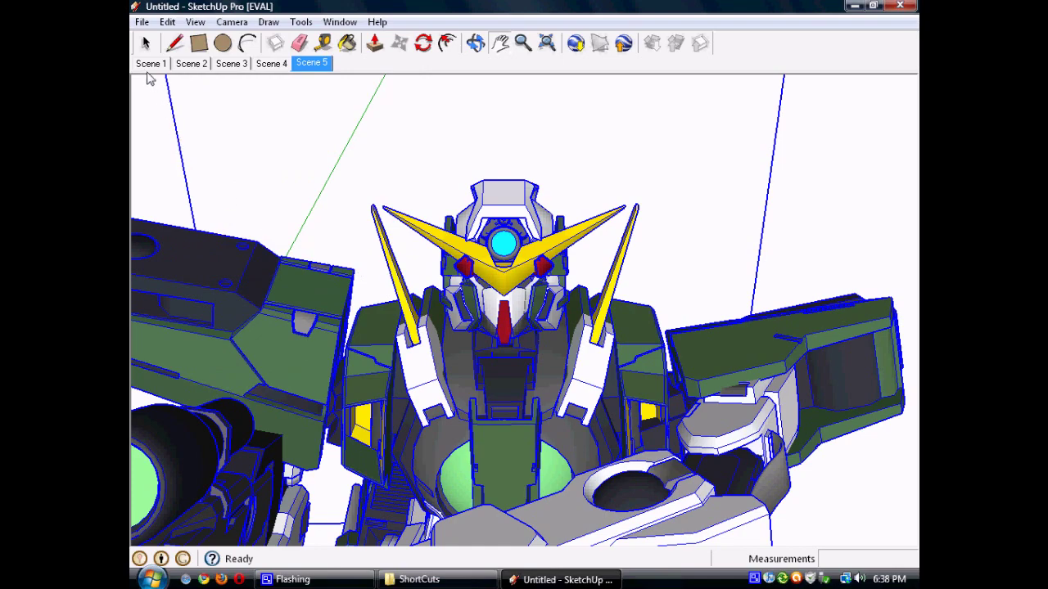
# - Review the camera transitions by going through Scene 1 to Scene 5 in order
pyautogui.click(150, 64)
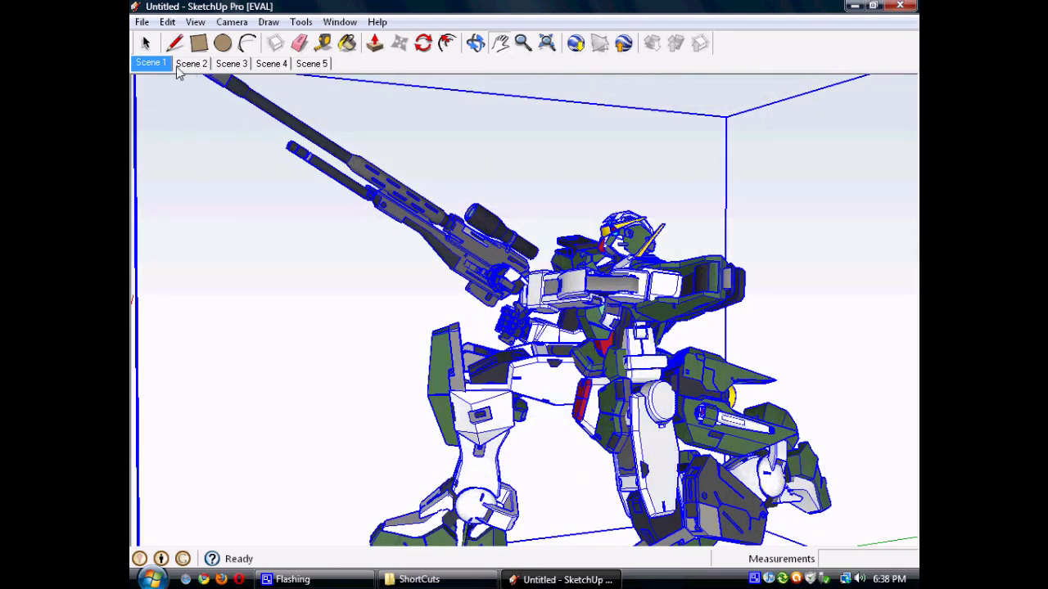
pyautogui.click(190, 65)
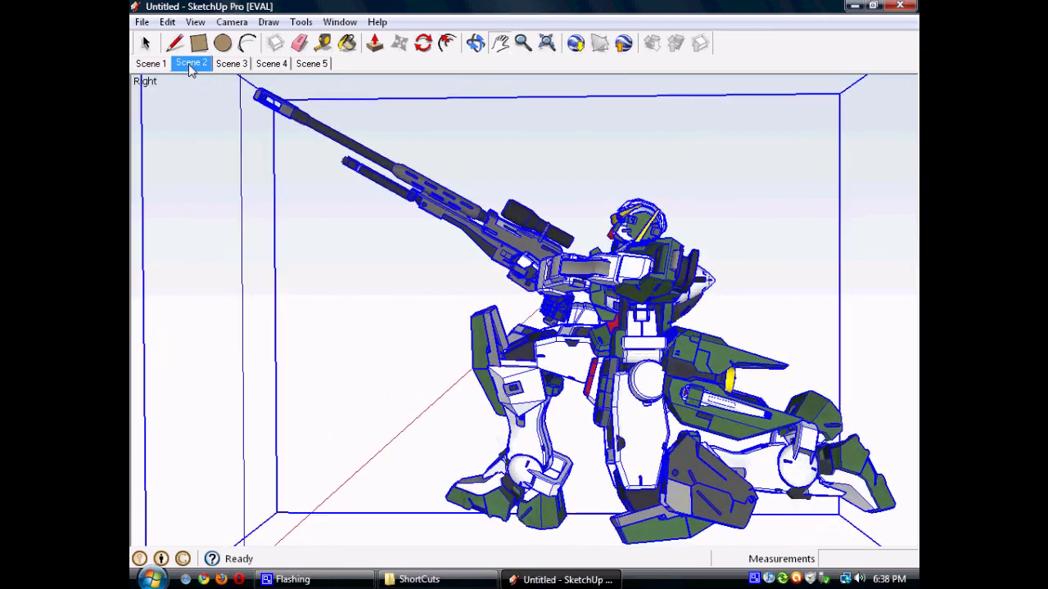
pyautogui.click(232, 65)
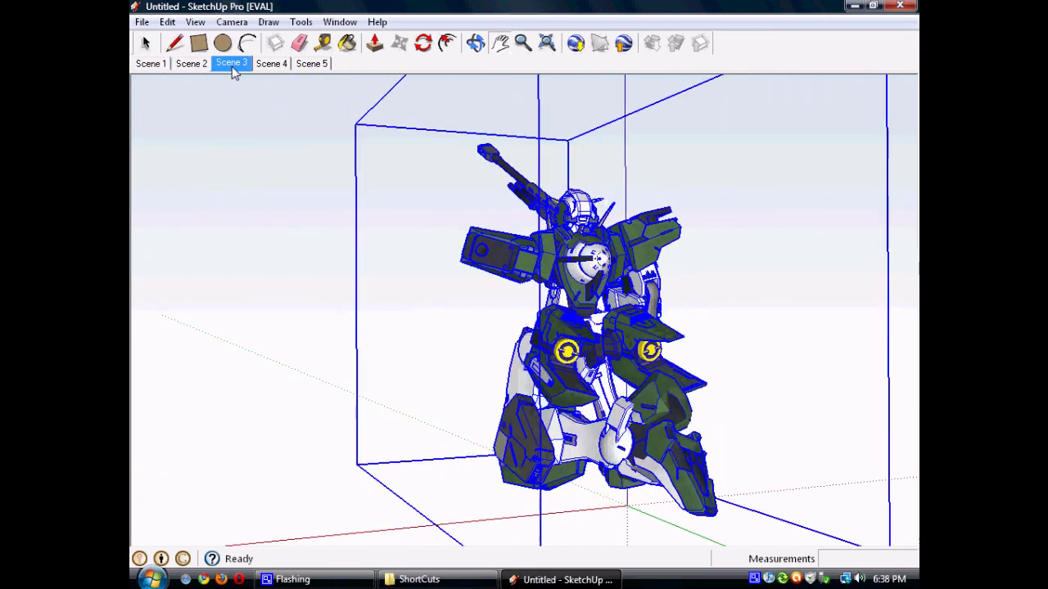
pyautogui.click(271, 65)
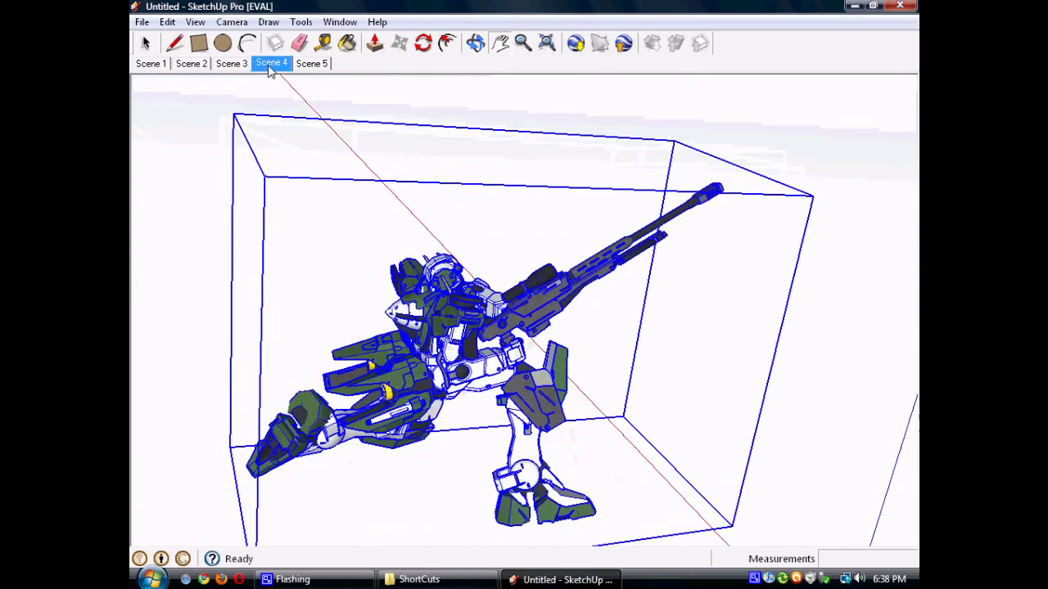
pyautogui.click(311, 66)
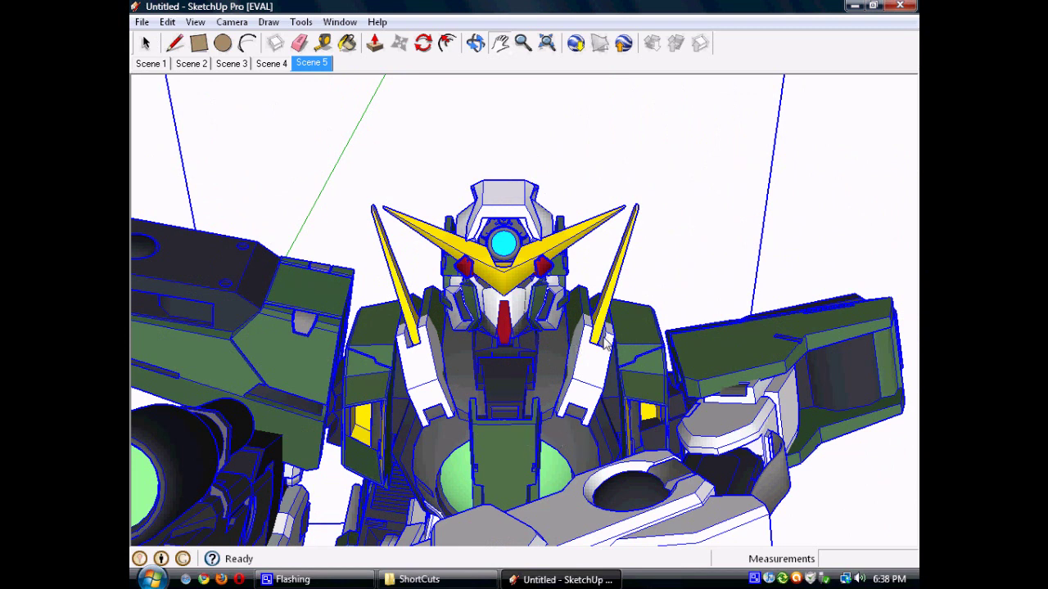
# - Play the scene animation through all five scenes and stop it
pyautogui.click(142, 23)
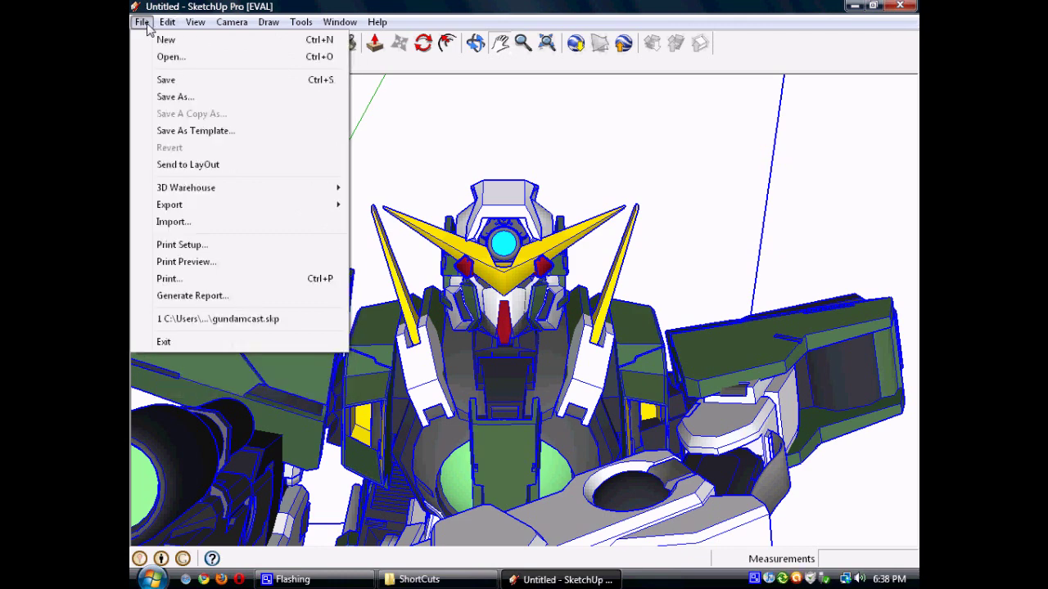
pyautogui.moveTo(188, 28)
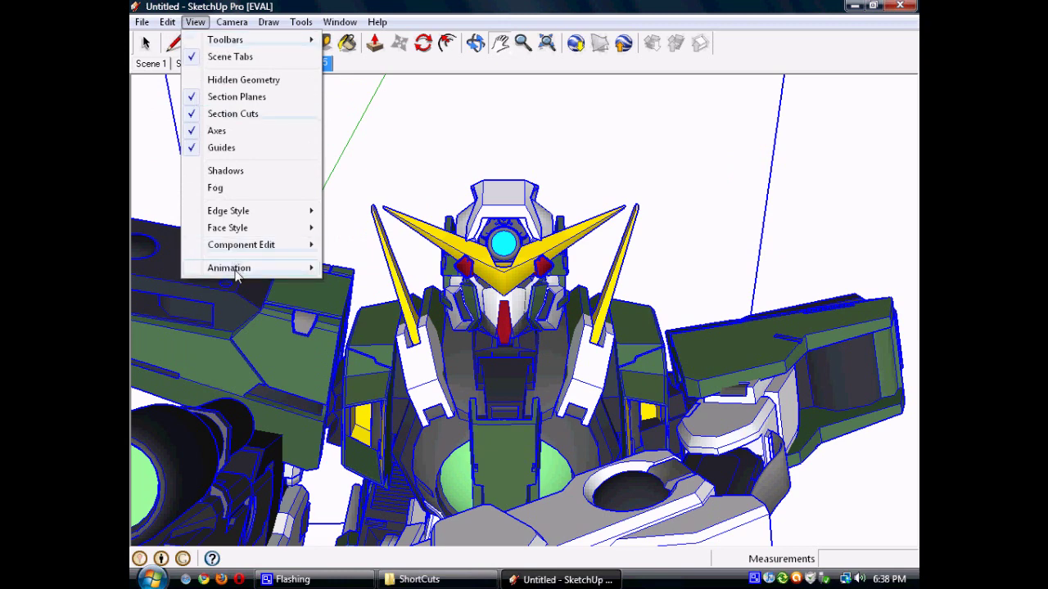
pyautogui.moveTo(236, 272)
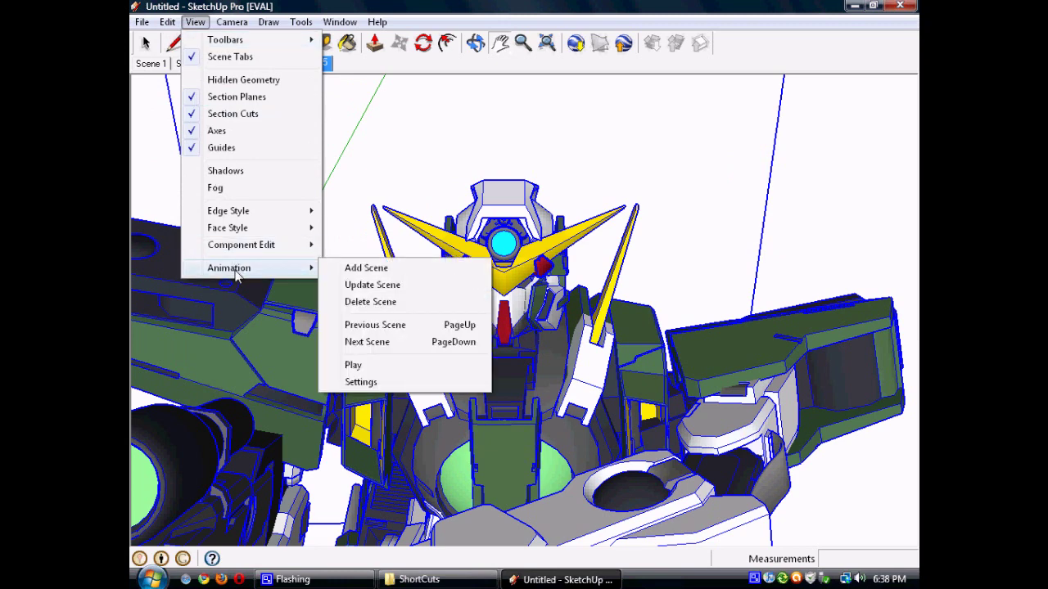
pyautogui.click(354, 365)
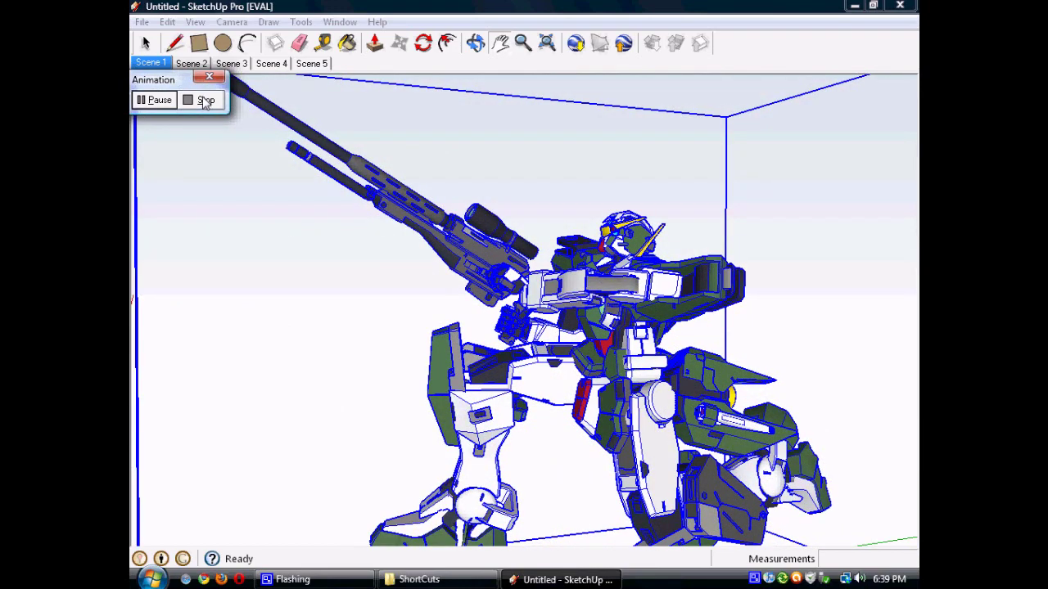
pyautogui.click(204, 100)
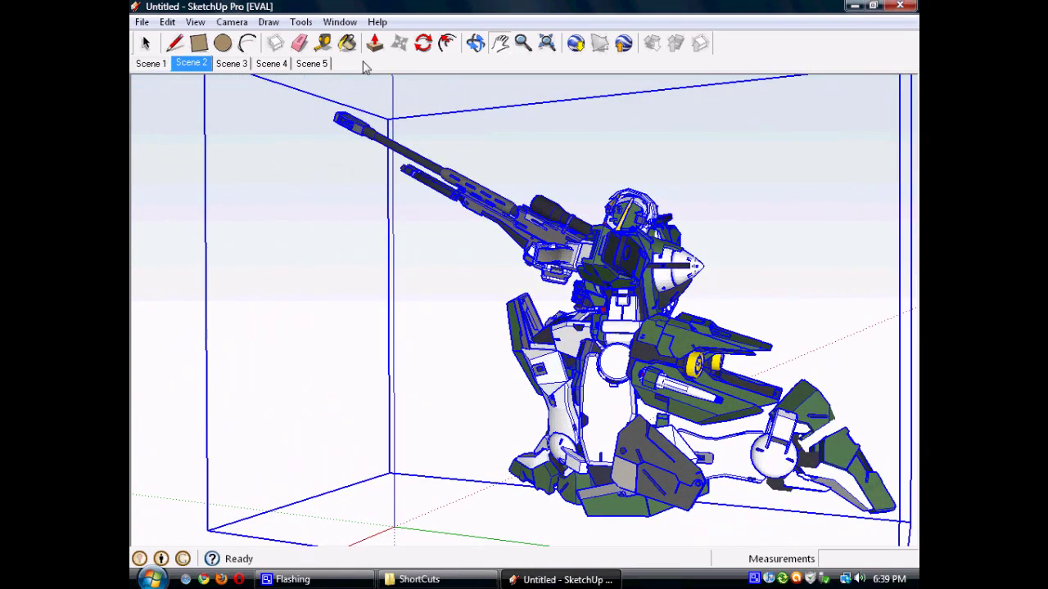
# - Export the animation as an AVI file named dynames.avi to the Documents folder
pyautogui.click(137, 22)
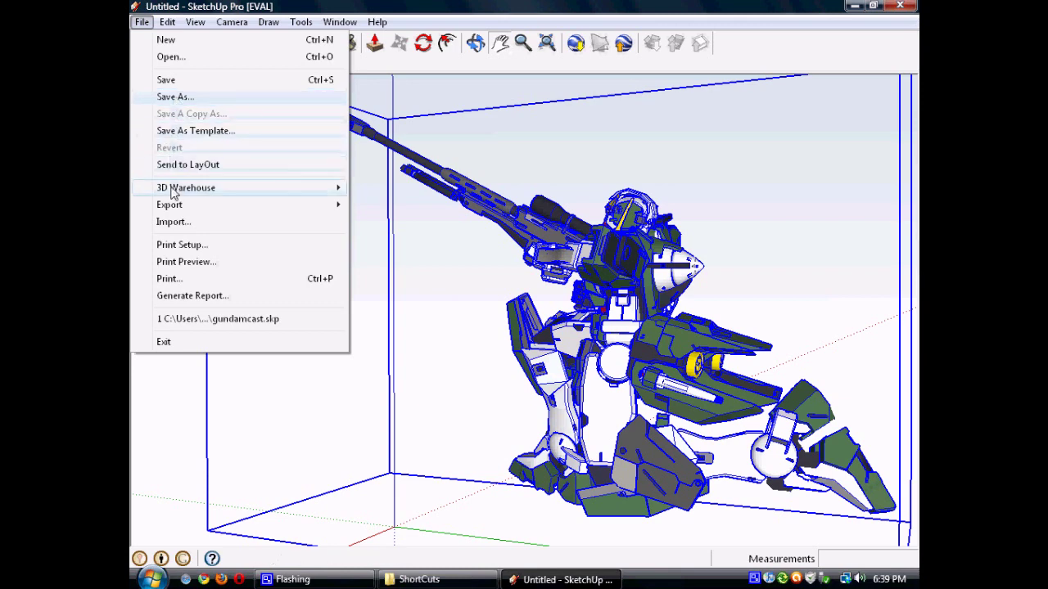
pyautogui.moveTo(178, 210)
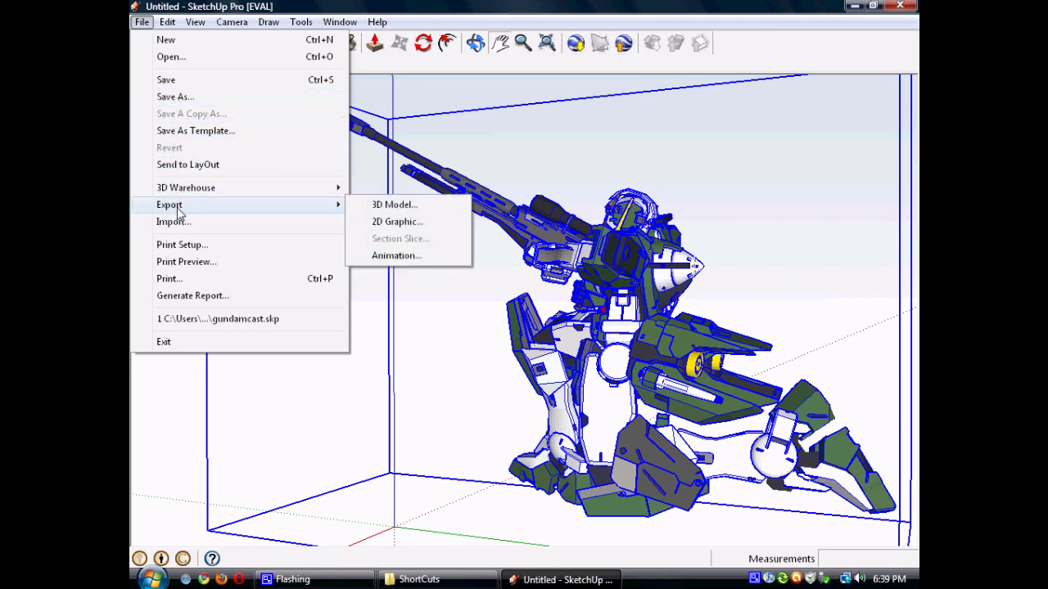
pyautogui.click(394, 262)
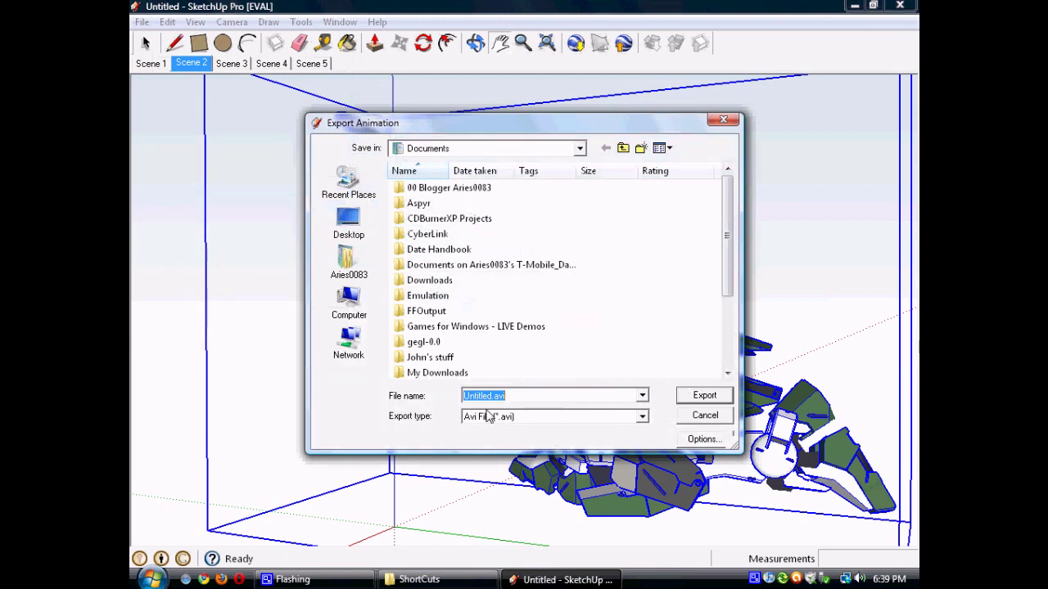
pyautogui.click(492, 398)
pyautogui.moveTo(492, 399); pyautogui.dragTo(446, 406)
pyautogui.write('dynames')
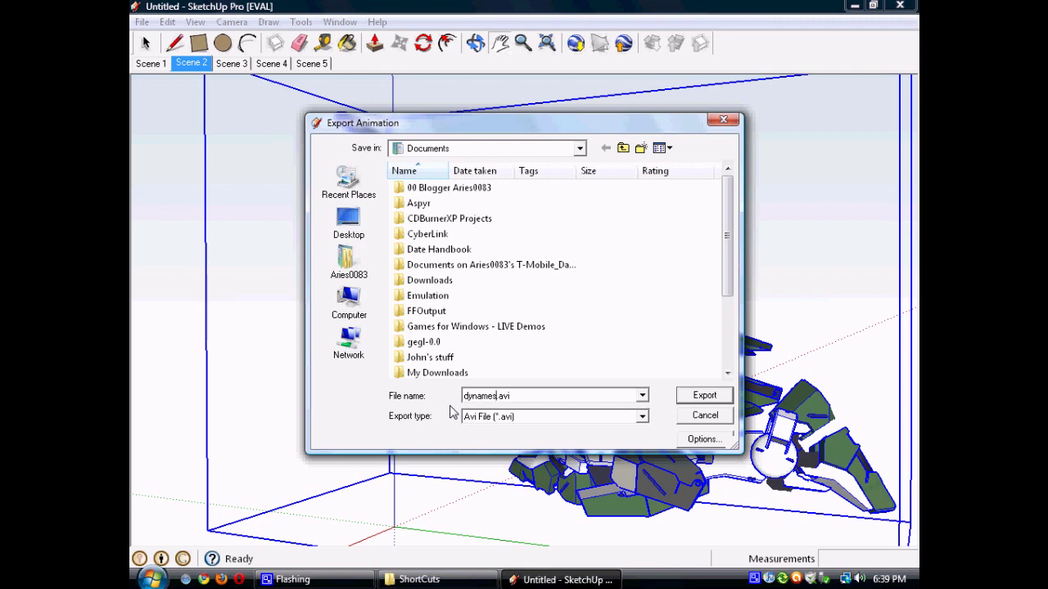
pyautogui.click(704, 396)
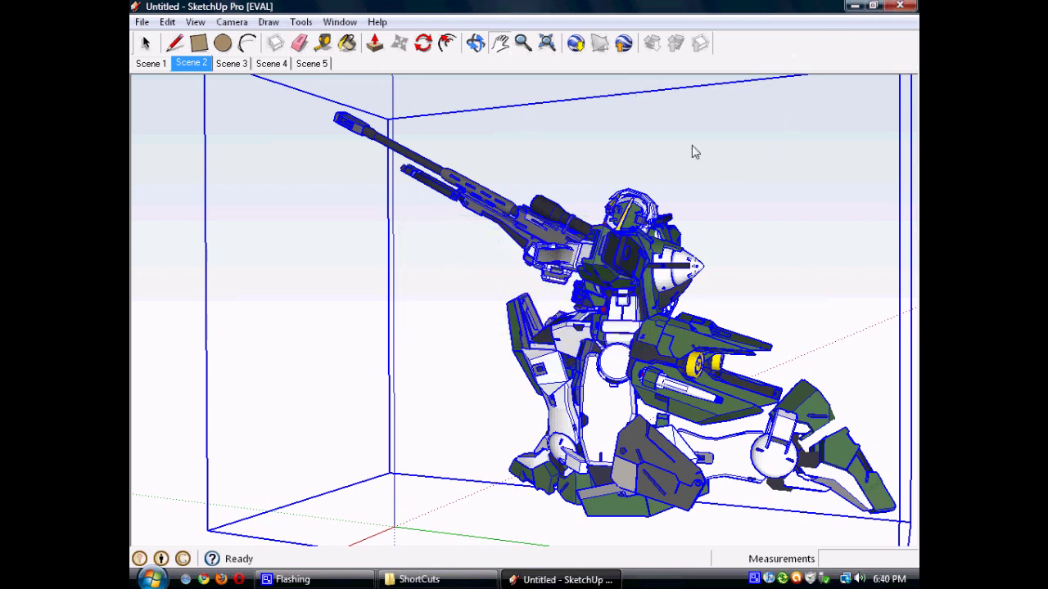
# - Return to Scene 1 and close both SketchUp and the ShortCuts folder
pyautogui.click(157, 65)
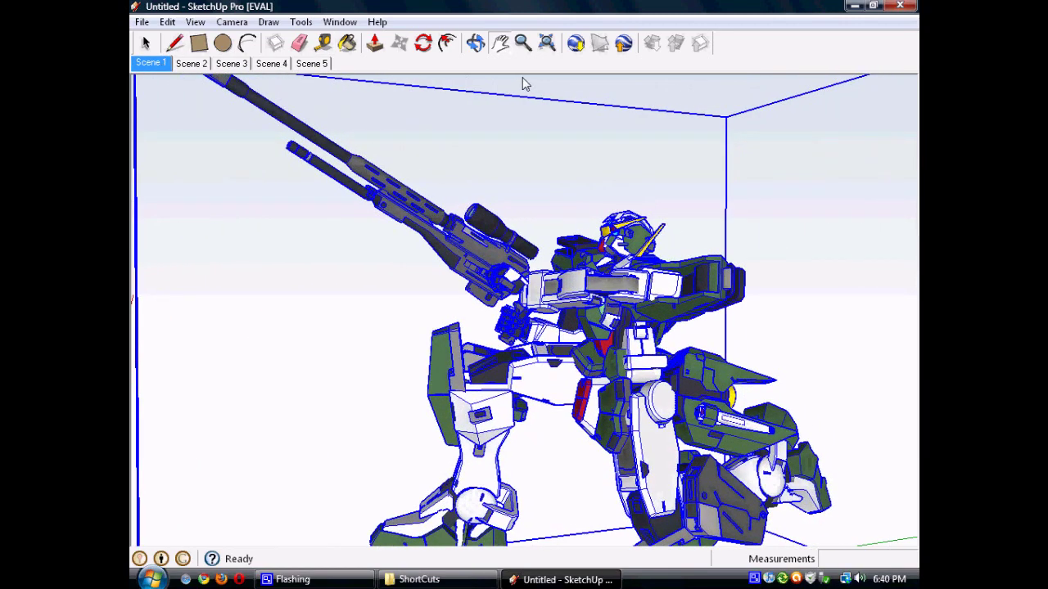
pyautogui.click(899, 6)
pyautogui.click(535, 324)
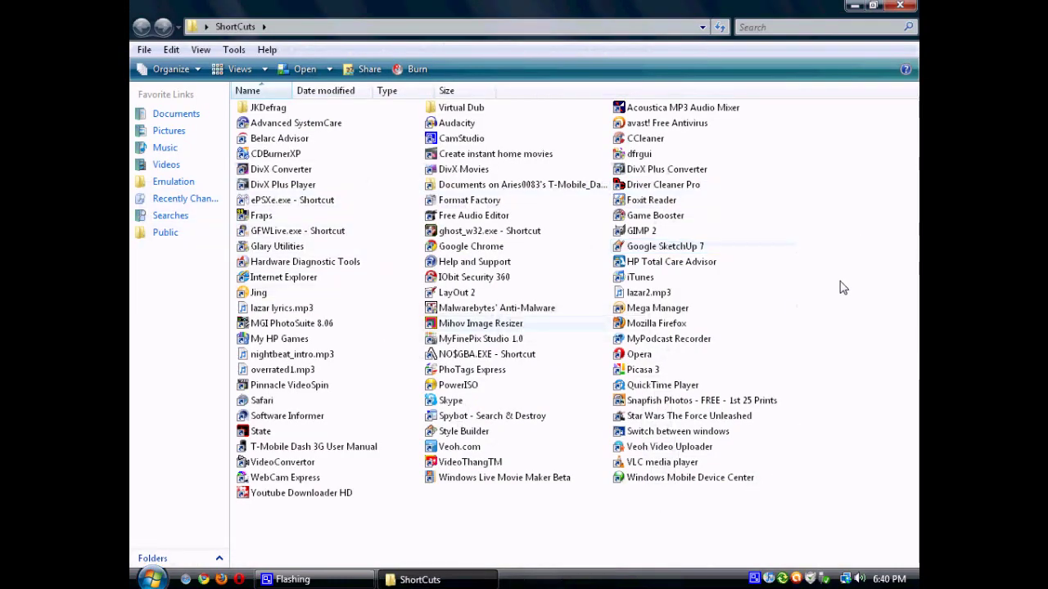
pyautogui.click(900, 5)
# - Switch to Firefox, load the Google home page and open Google Calendar from its list of services
pyautogui.click(648, 266)
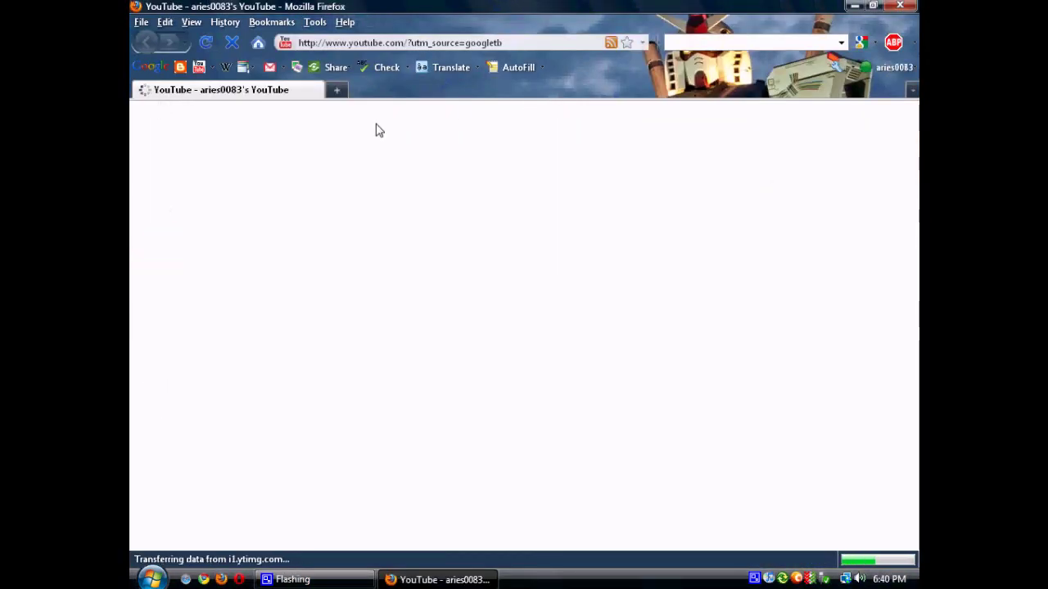
pyautogui.click(148, 67)
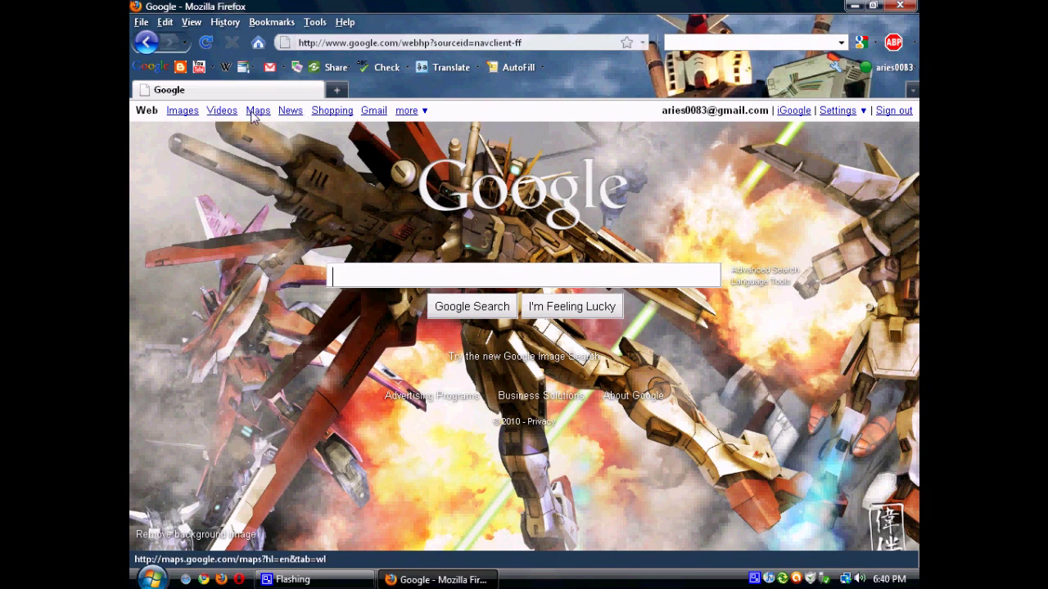
pyautogui.click(425, 115)
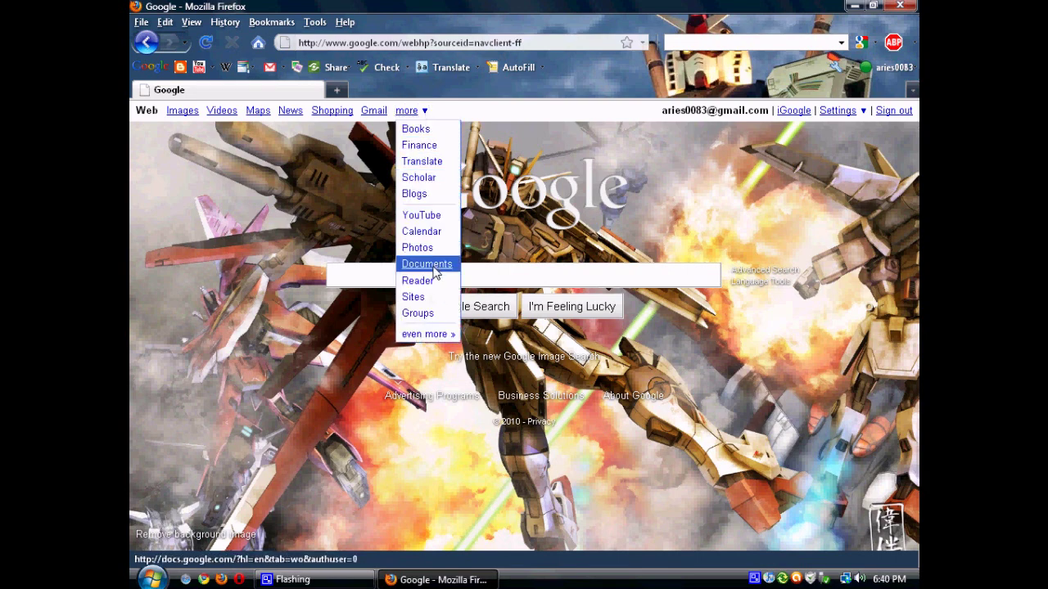
pyautogui.click(430, 231)
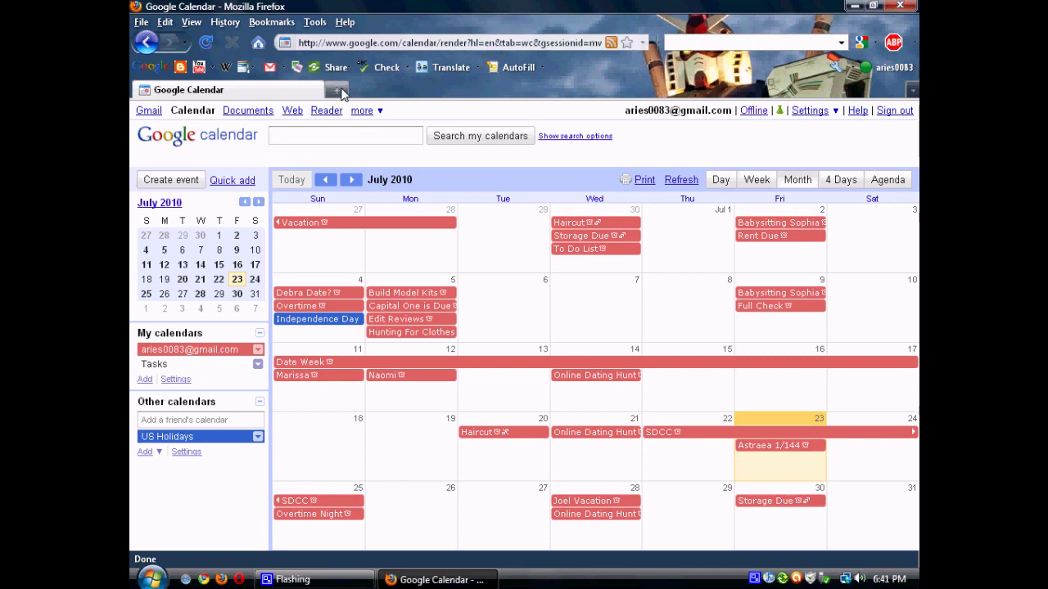
# - Go to the YouTube home page and show the account's options
pyautogui.click(199, 67)
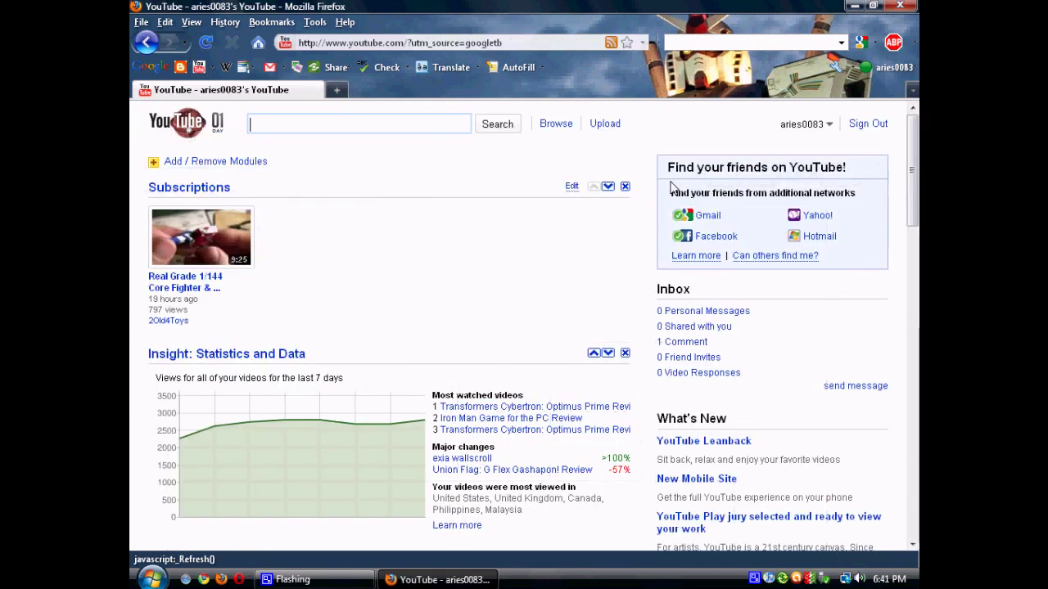
pyautogui.click(826, 125)
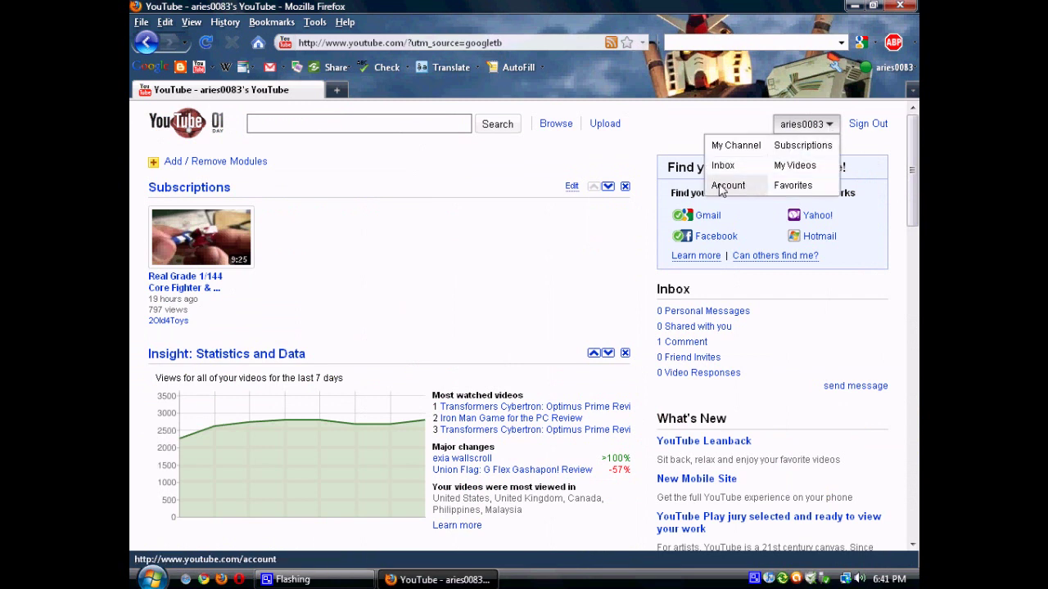